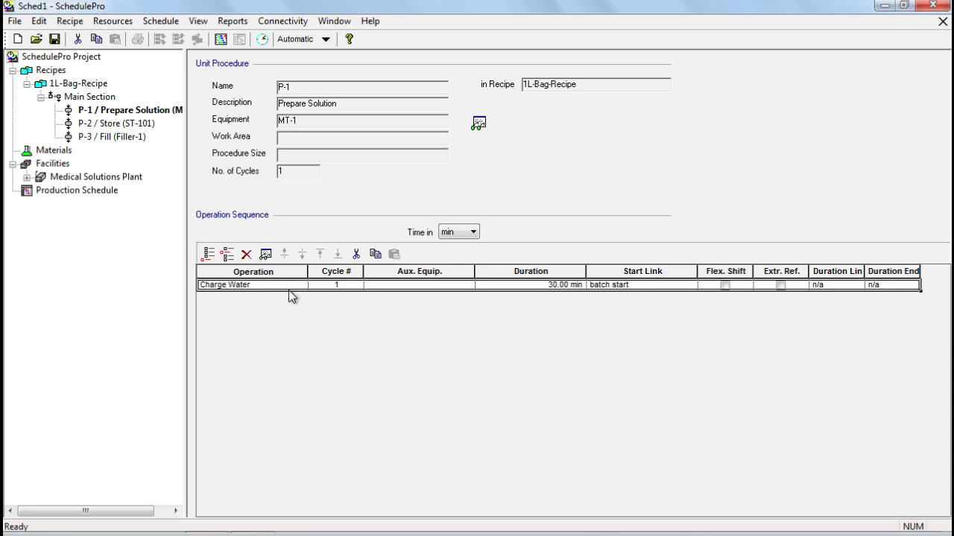
# Add the operations Charge Sodium Chloride and Charge API after Charge Water in procedure P-1.
pyautogui.click(208, 255)
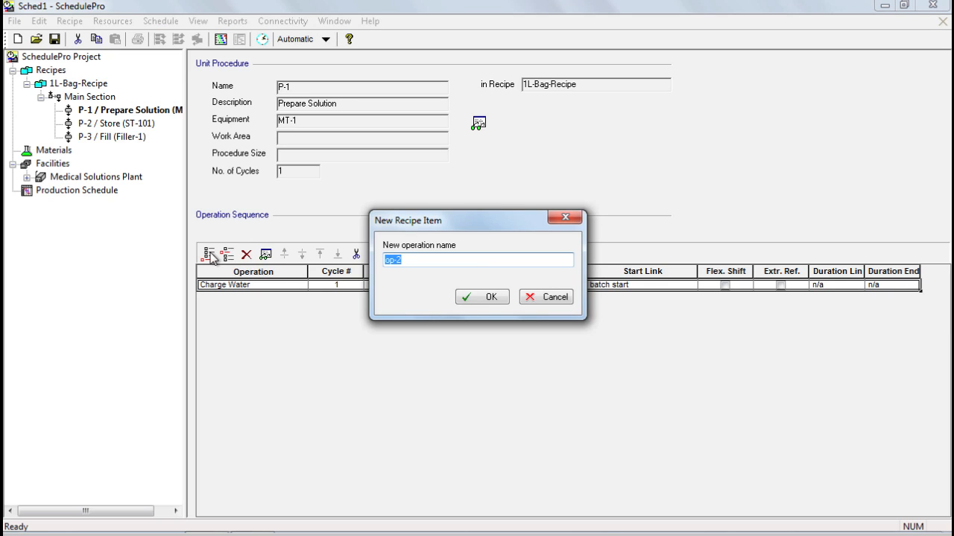
pyautogui.write('Charge Sodium')
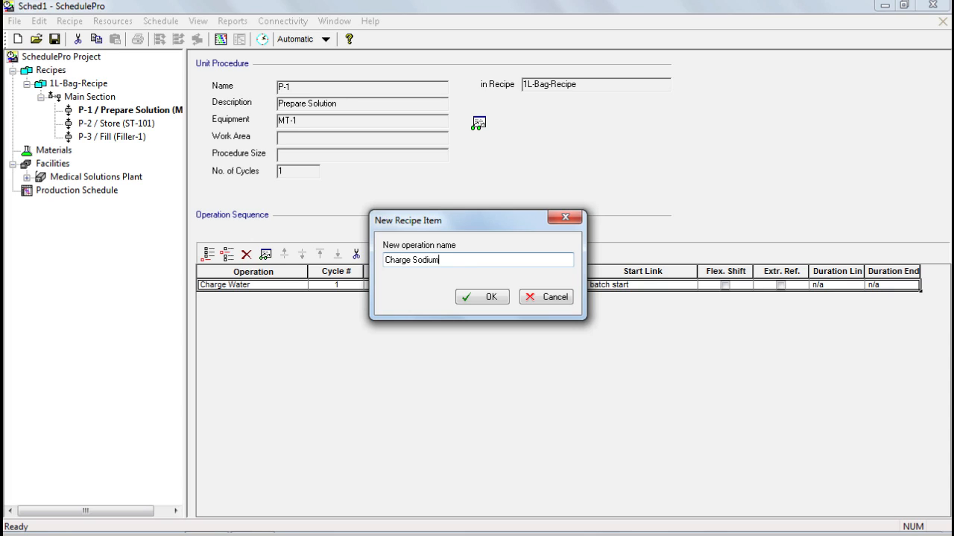
pyautogui.write(' Chloride')
pyautogui.click(486, 298)
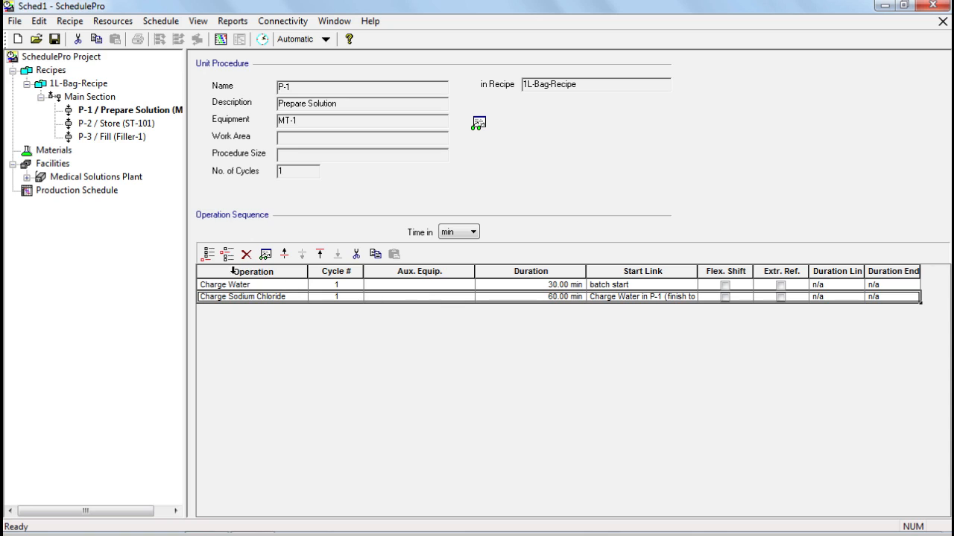
pyautogui.click(209, 254)
pyautogui.write('C')
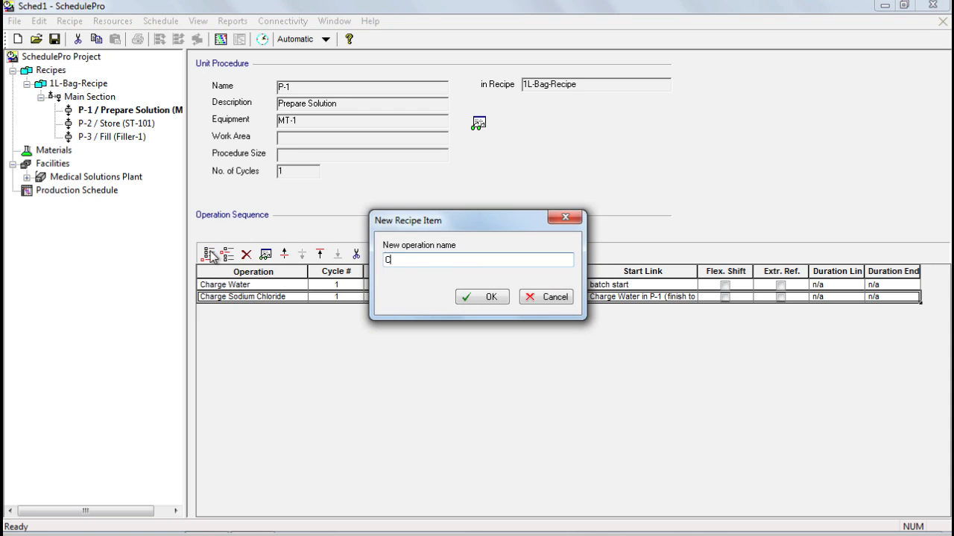
pyautogui.write('harge API')
pyautogui.click(482, 297)
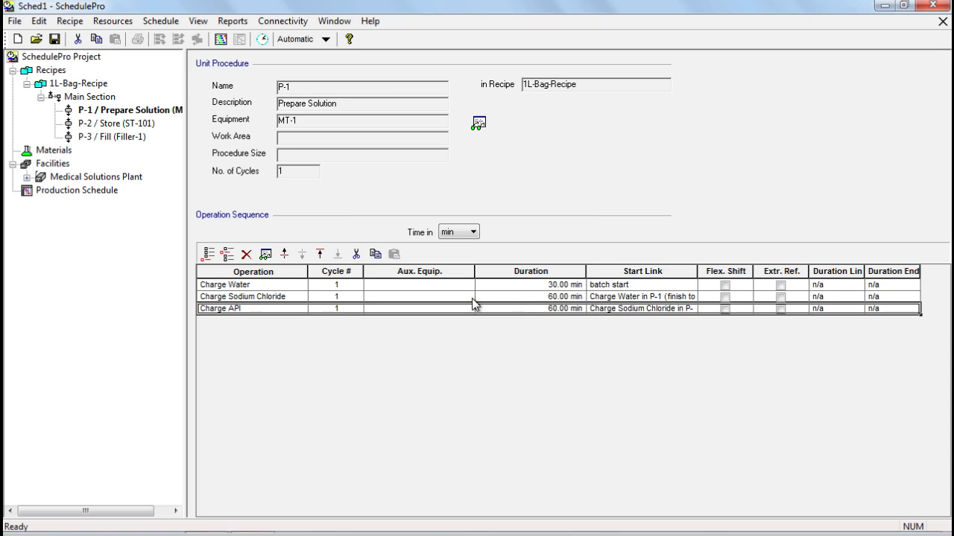
# Add the operations Mix Thoroughly and Transfer to Storage to the end of P-1's operation sequence.
pyautogui.click(209, 254)
pyautogui.write('Mix')
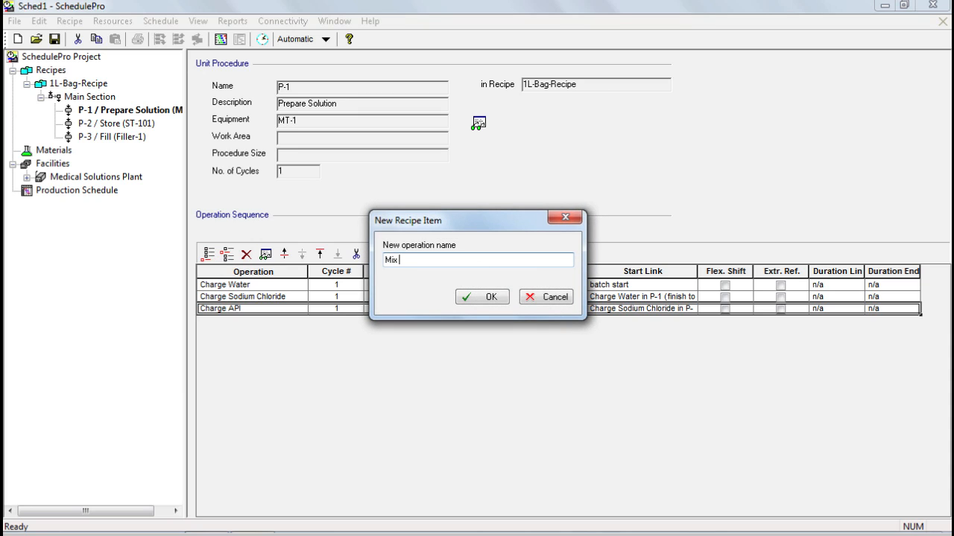
pyautogui.write(' Thoroughly')
pyautogui.click(488, 302)
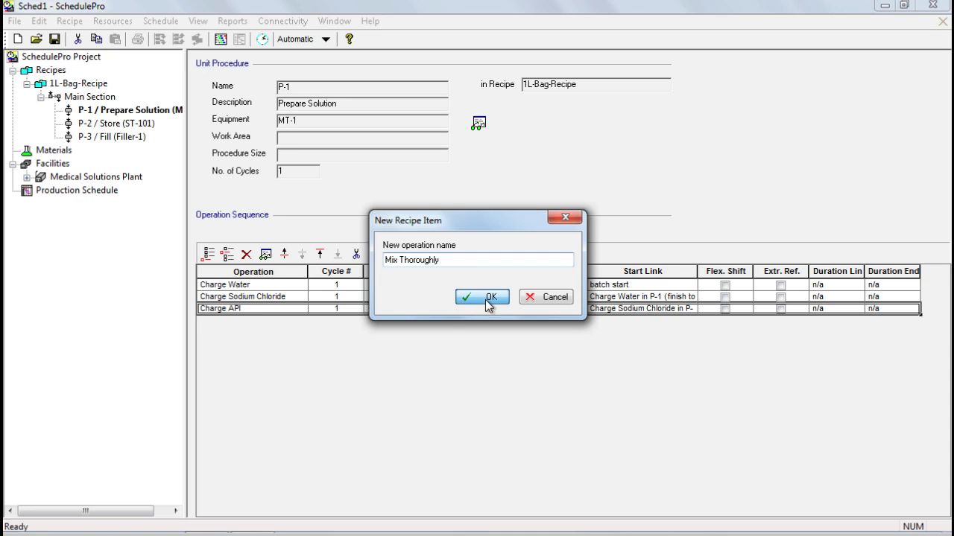
pyautogui.click(209, 258)
pyautogui.write('Tr')
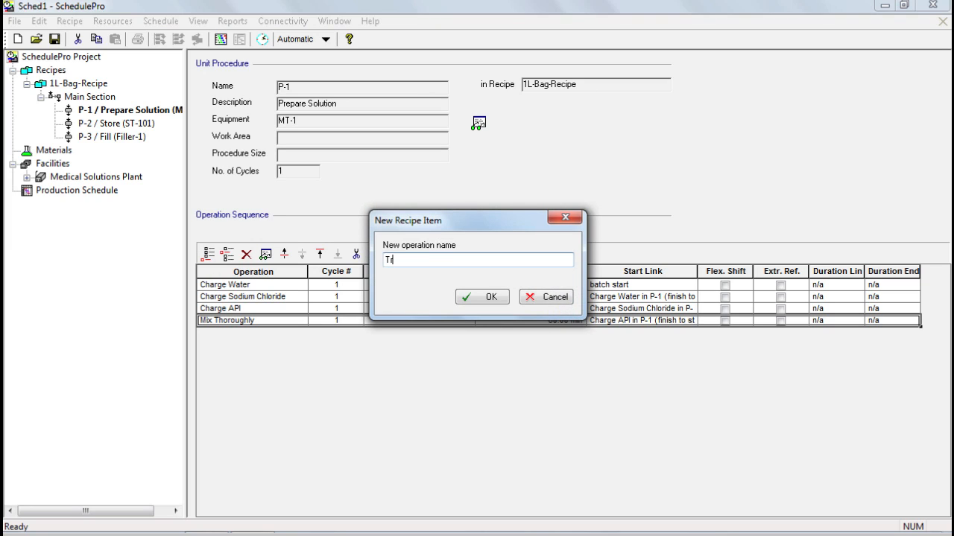
pyautogui.write('ansfer to Storage')
pyautogui.click(491, 300)
# Add a Clean Tank operation as the last operation of procedure P-1.
pyautogui.click(209, 254)
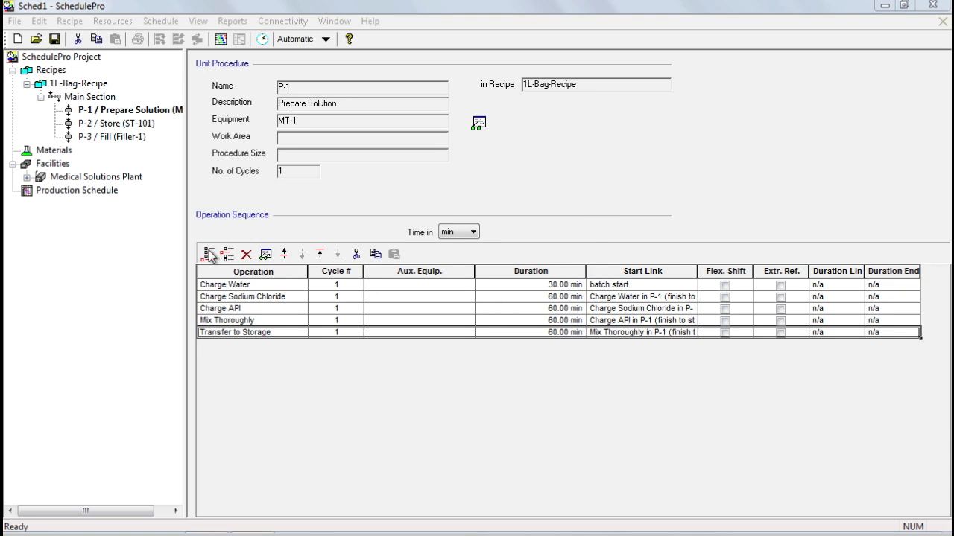
pyautogui.write('Clea')
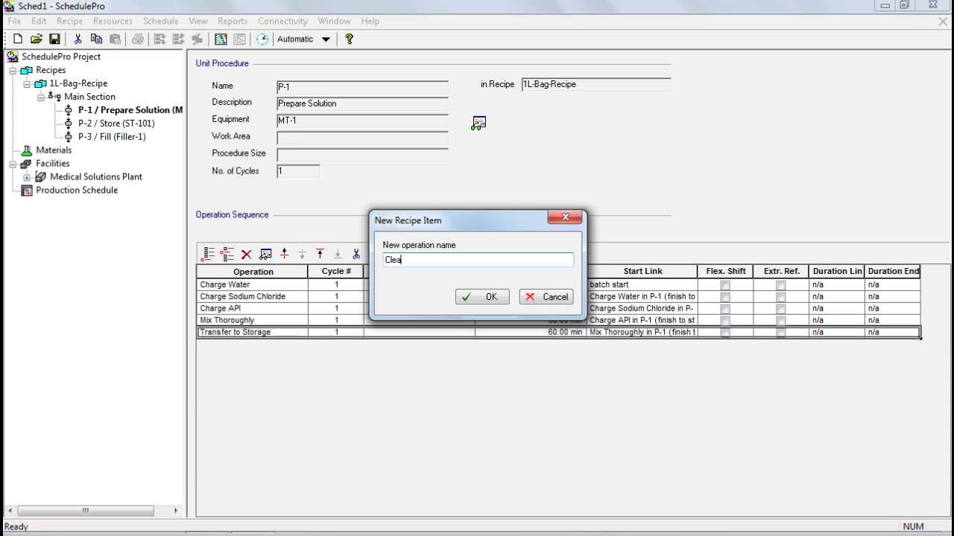
pyautogui.write('n Tank')
pyautogui.click(476, 298)
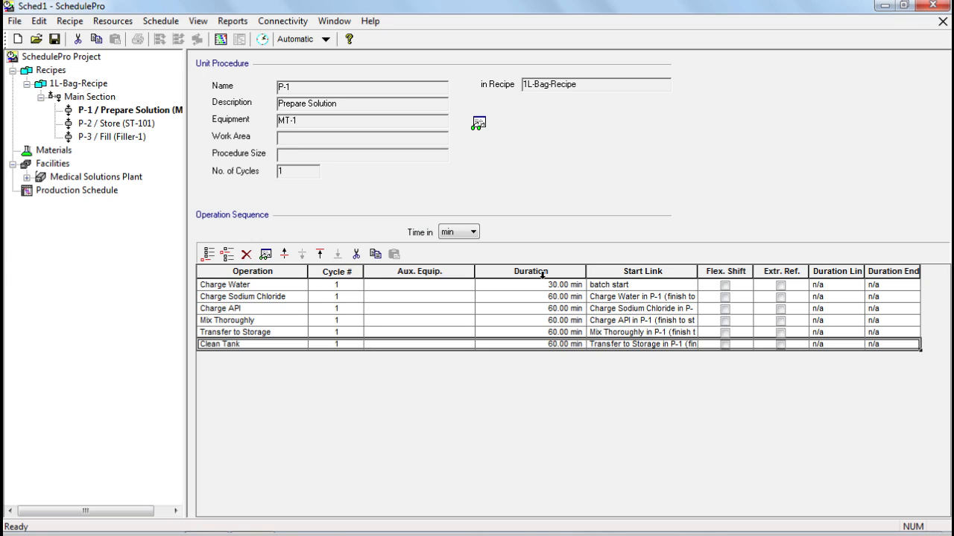
# Rename the default operation op-1 in procedure P-2 (Store) as "Receive from Mix Tank".
pyautogui.click(139, 127)
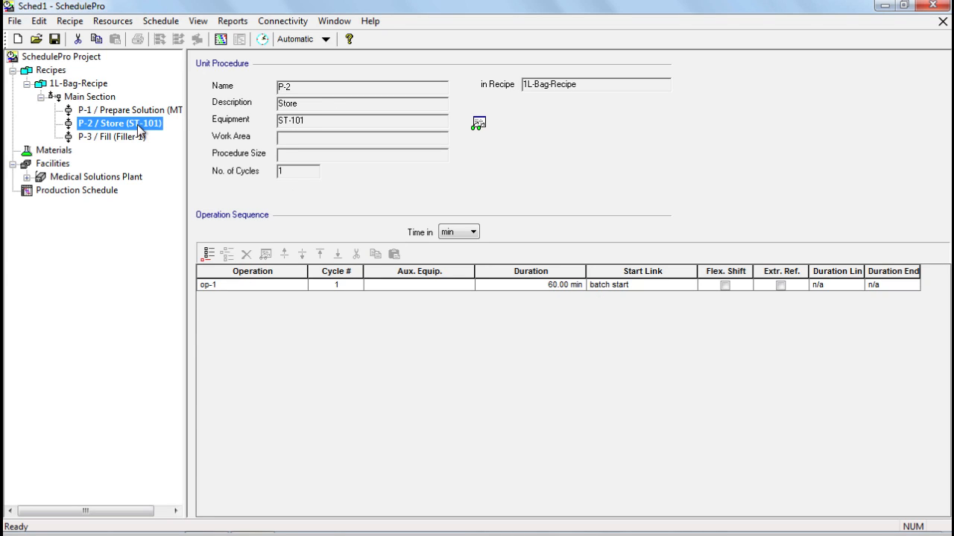
pyautogui.click(263, 289)
pyautogui.doubleClick(261, 291)
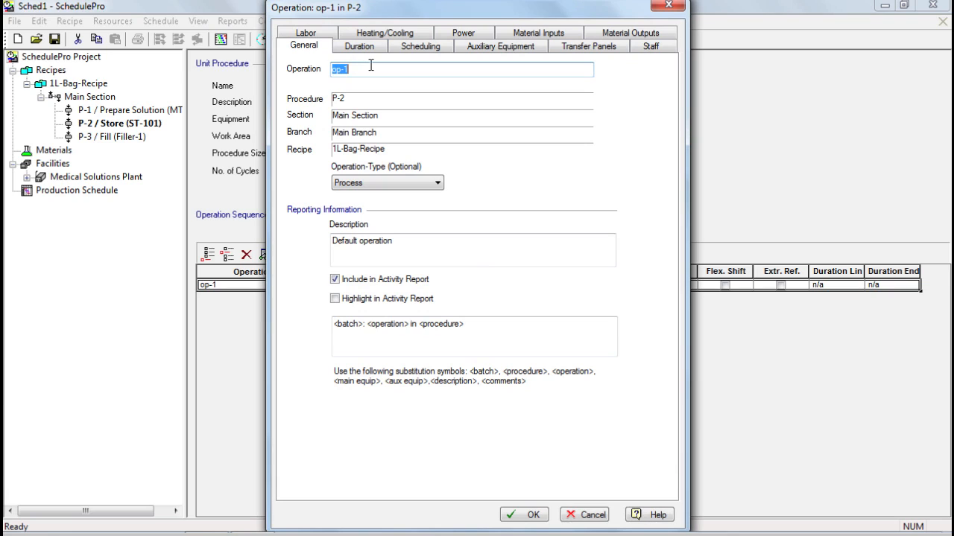
pyautogui.write('Receive ')
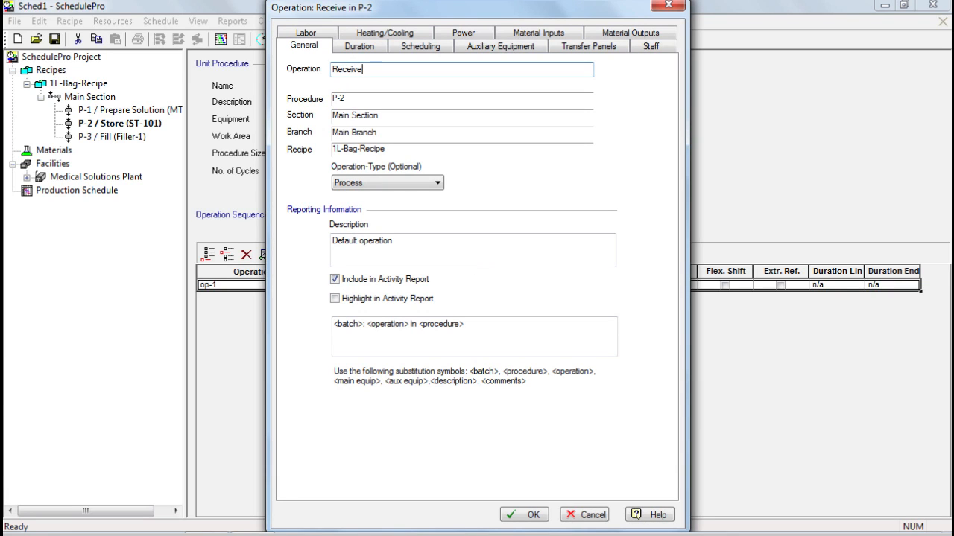
pyautogui.write('from')
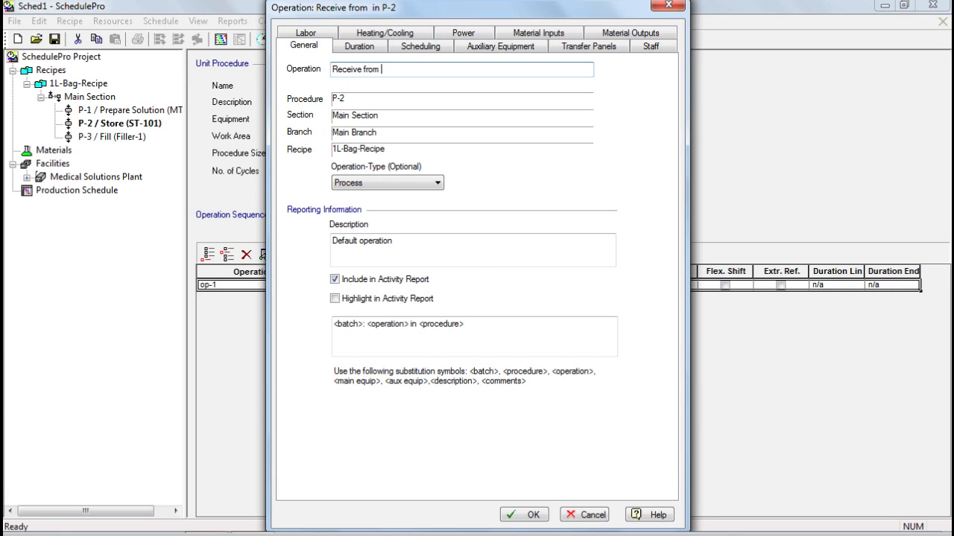
pyautogui.write(' Mix T')
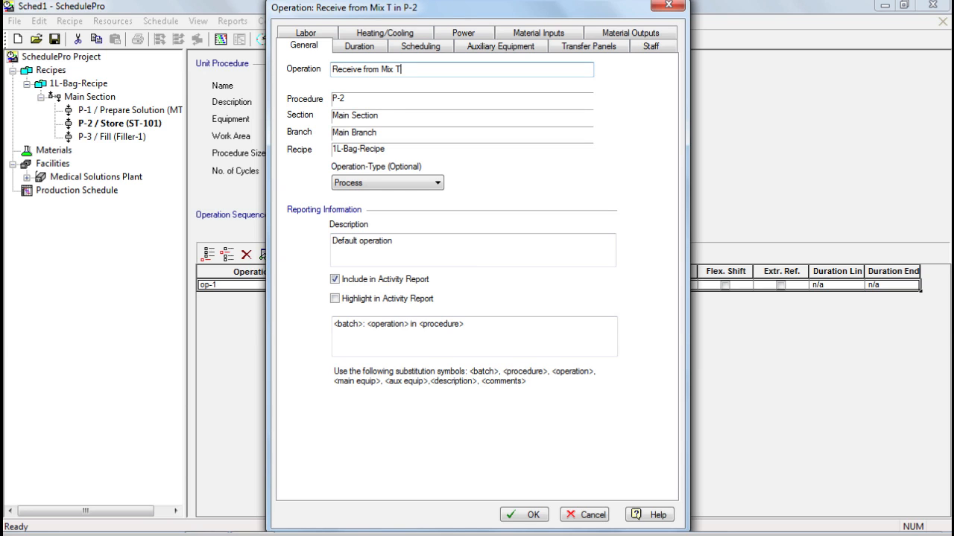
pyautogui.write('ank')
pyautogui.click(524, 514)
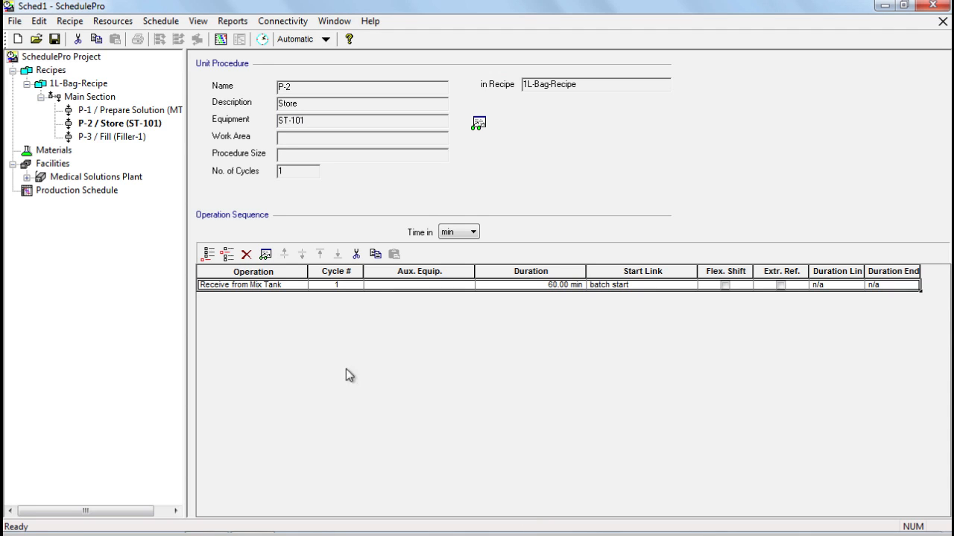
# Add the operations Feed Filler and Clean Tank after Receive from Mix Tank in procedure P-2.
pyautogui.click(210, 254)
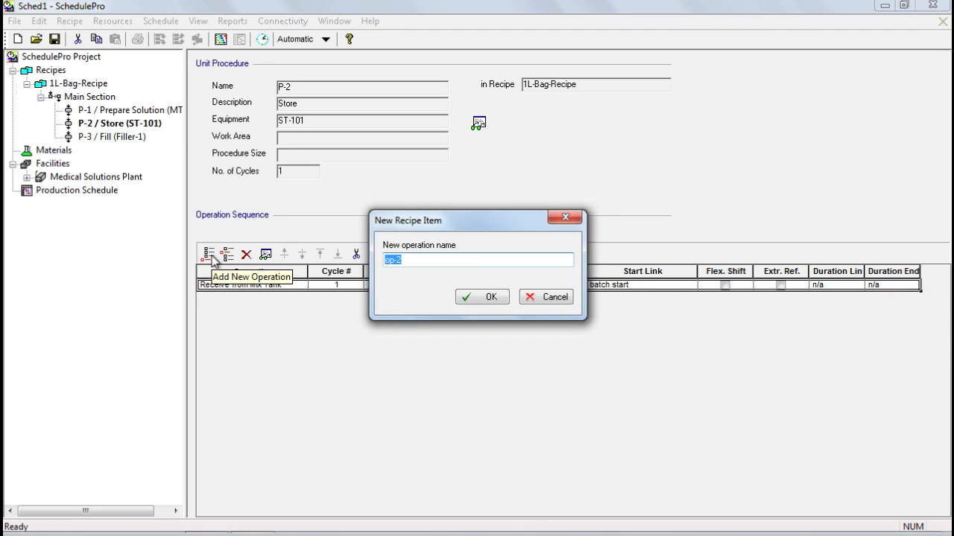
pyautogui.write('Feed Filler')
pyautogui.click(499, 301)
pyautogui.click(208, 255)
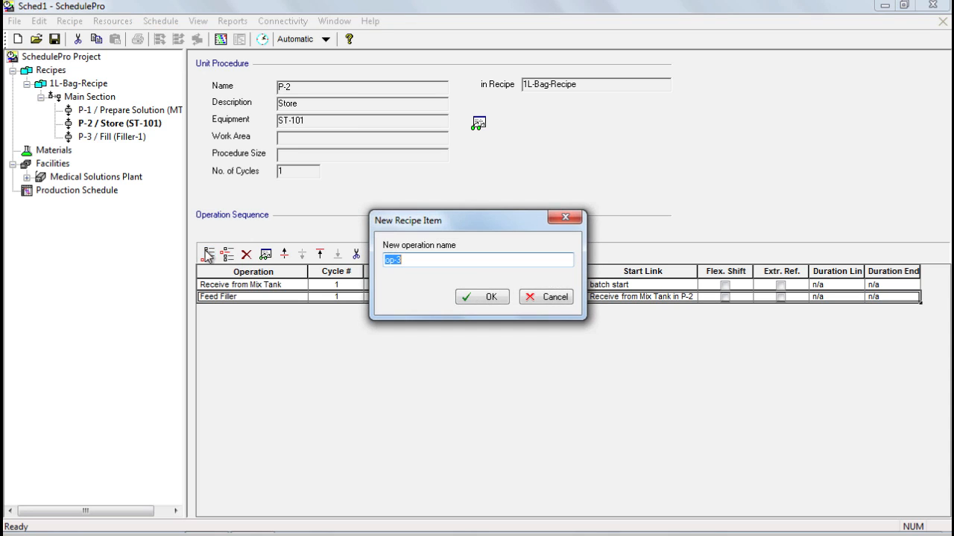
pyautogui.write('Clean Tank')
pyautogui.click(494, 300)
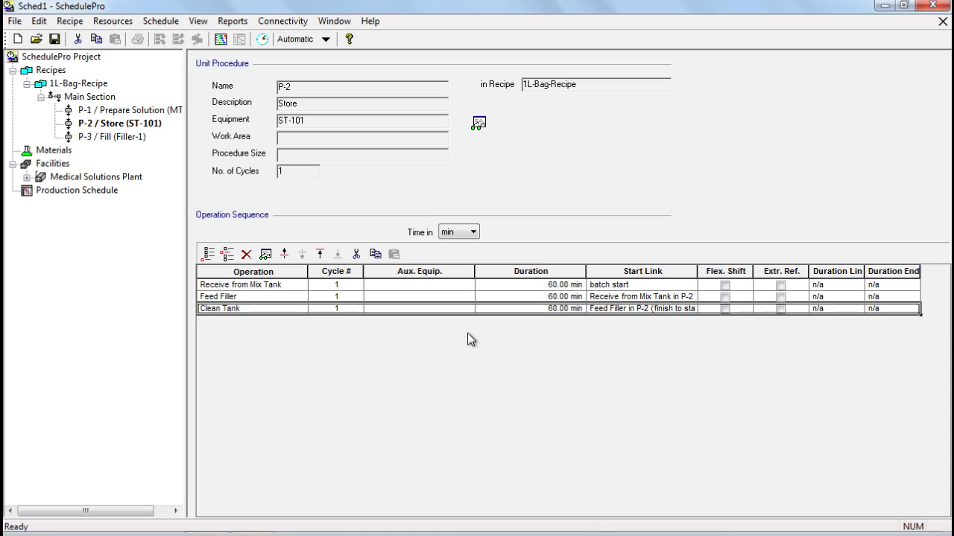
# Rename the default operation op-1 in procedure P-3 (Fill) as "Fill bags".
pyautogui.click(101, 139)
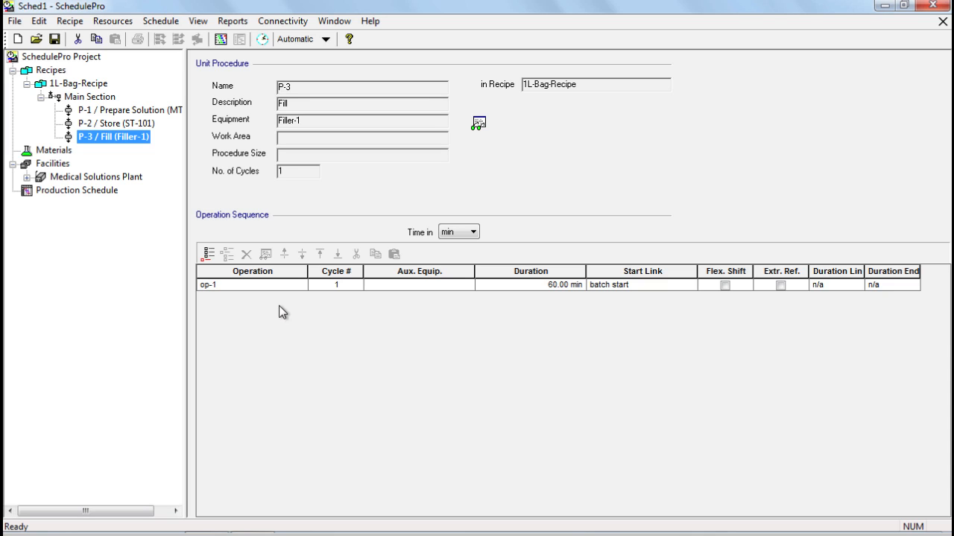
pyautogui.doubleClick(270, 287)
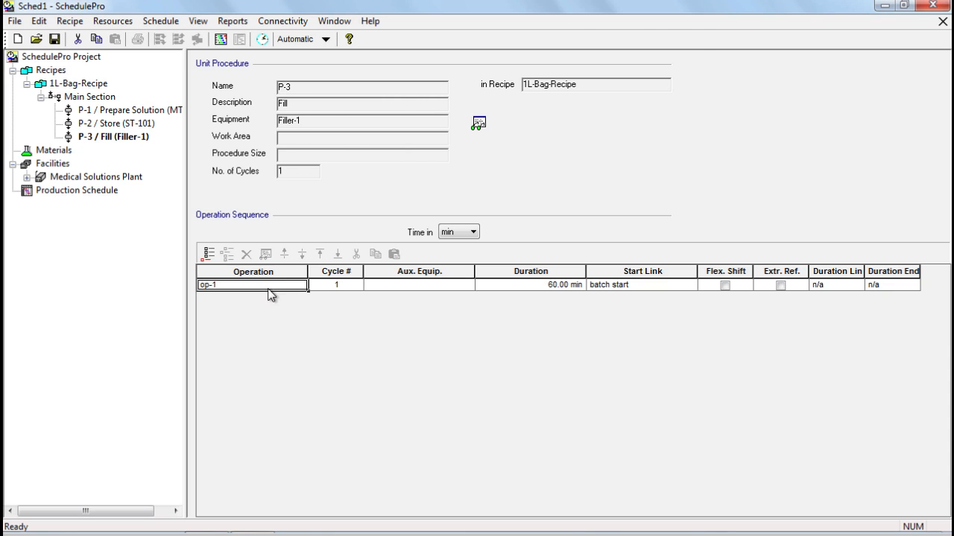
pyautogui.write('F')
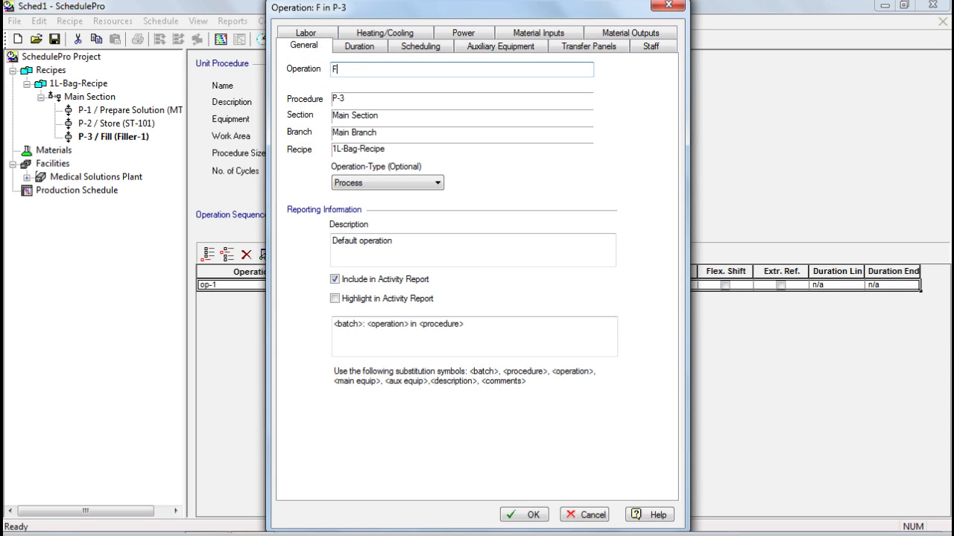
pyautogui.write('ill bags')
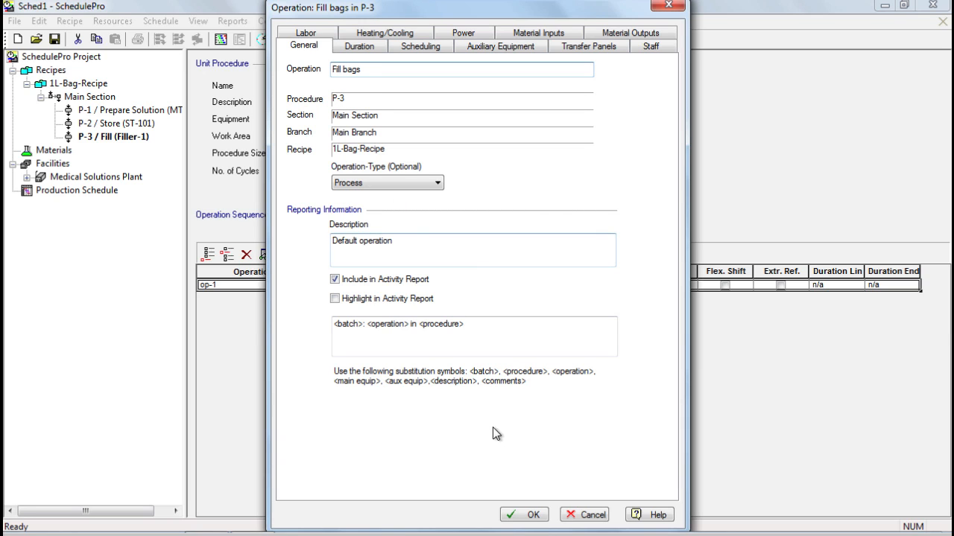
pyautogui.click(531, 514)
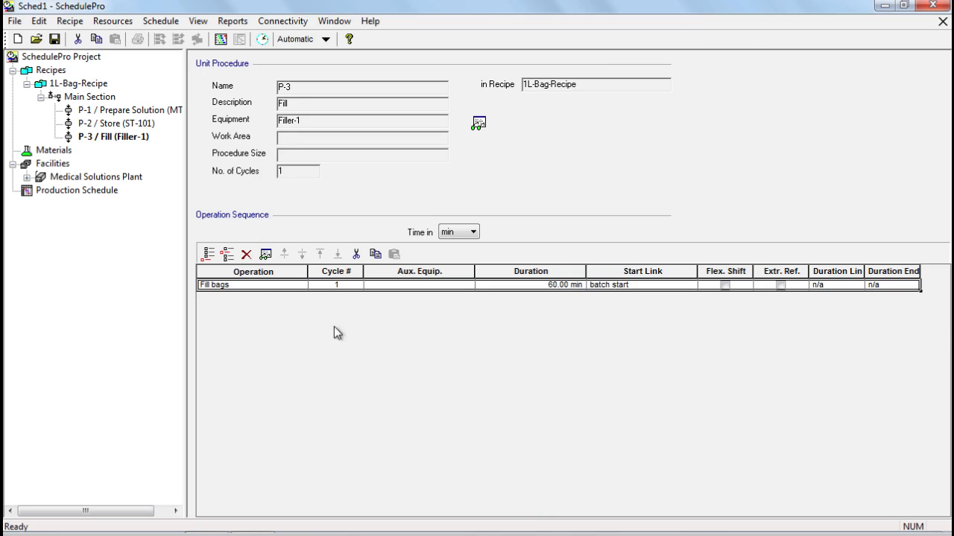
# Add a Clean Filler operation after Fill bags in procedure P-3.
pyautogui.click(209, 256)
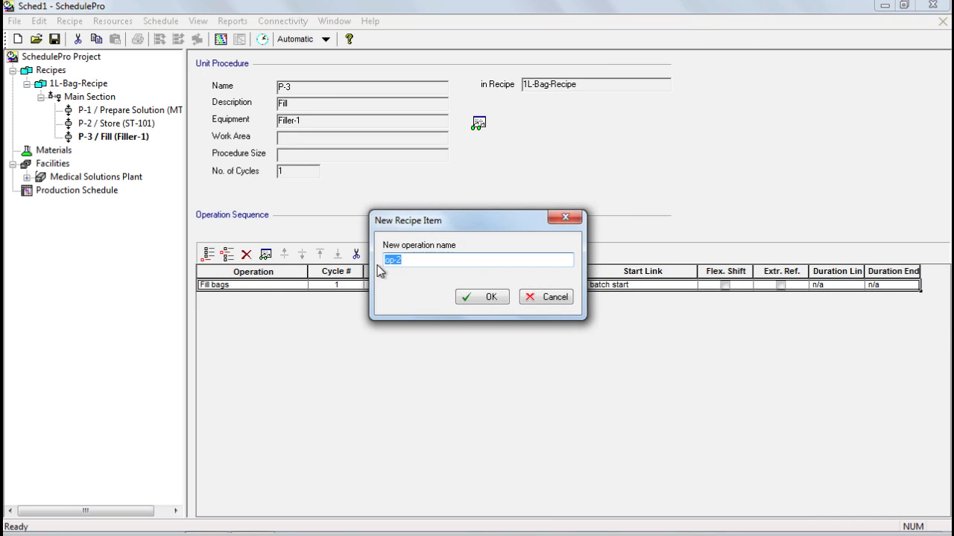
pyautogui.write('Clean Filler')
pyautogui.click(481, 296)
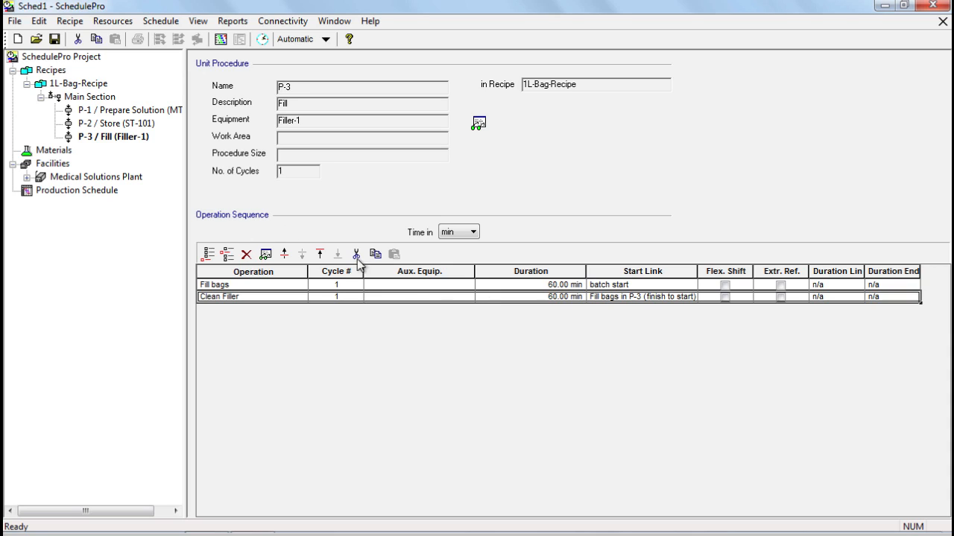
# Set Charge Sodium Chloride in P-1 to a constant duration of 15 min, check its scheduling settings and continue to the Charge API operation.
pyautogui.click(148, 112)
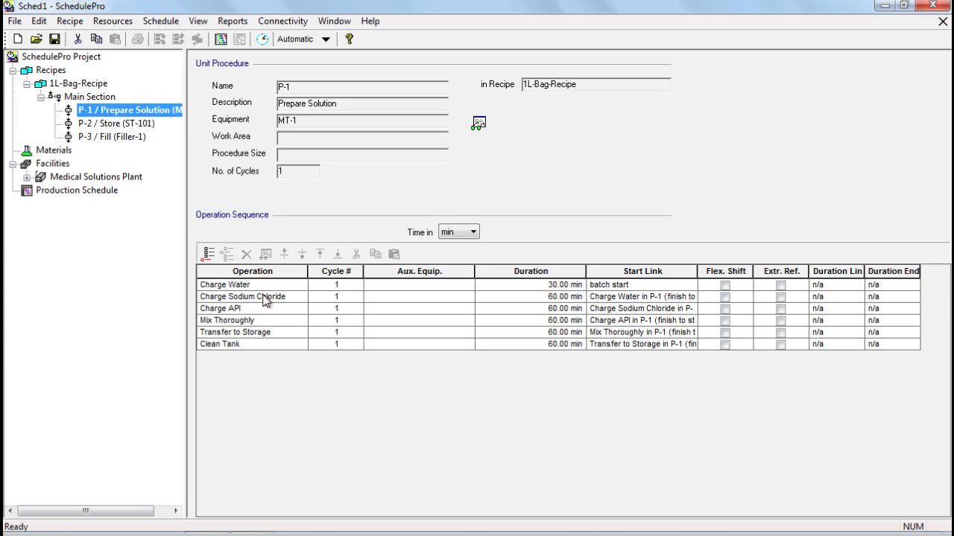
pyautogui.click(265, 300)
pyautogui.doubleClick(264, 299)
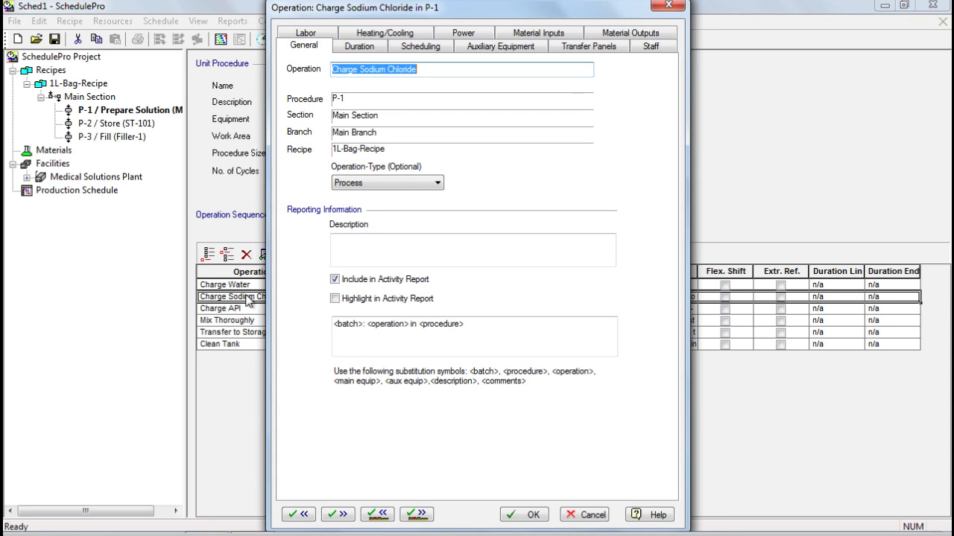
pyautogui.click(350, 49)
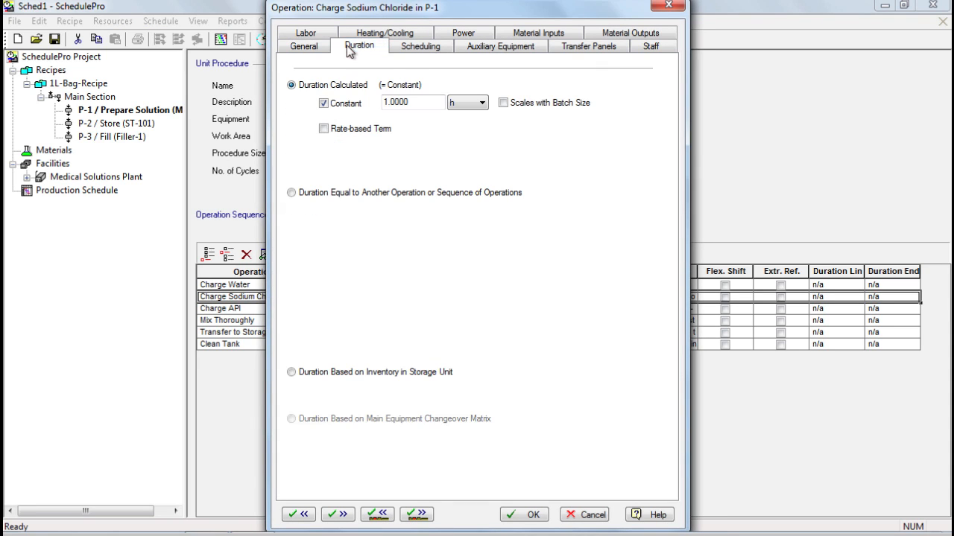
pyautogui.click(467, 103)
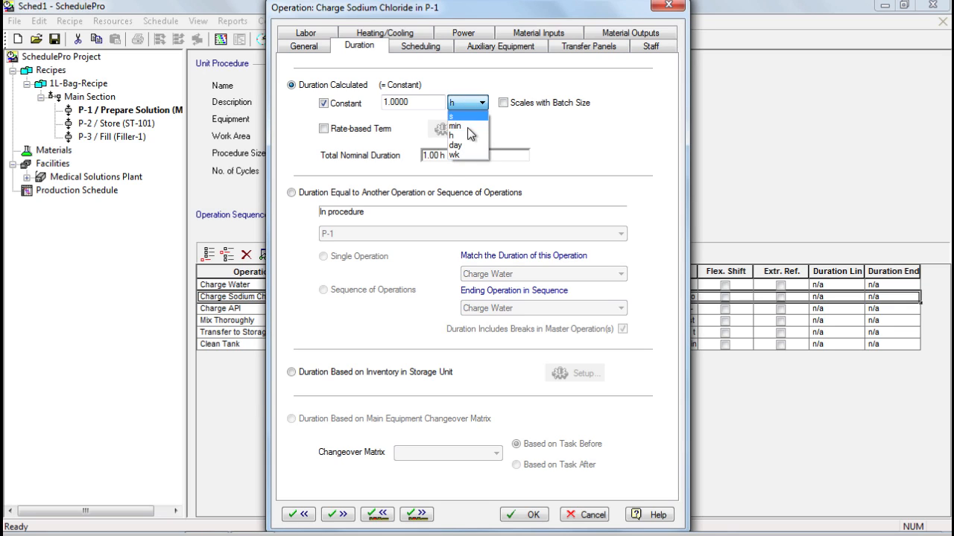
pyautogui.click(452, 125)
pyautogui.click(429, 102)
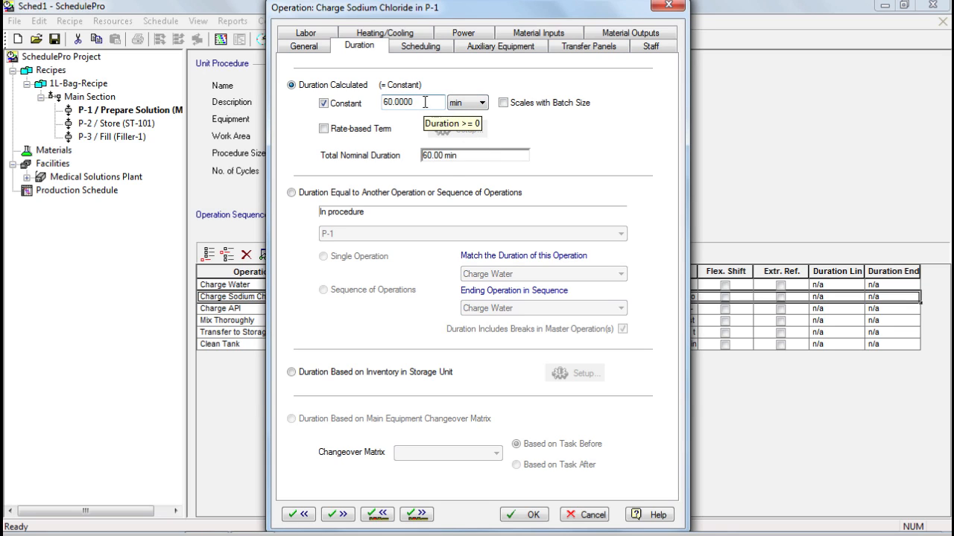
pyautogui.moveTo(437, 102); pyautogui.dragTo(346, 103)
pyautogui.write('15')
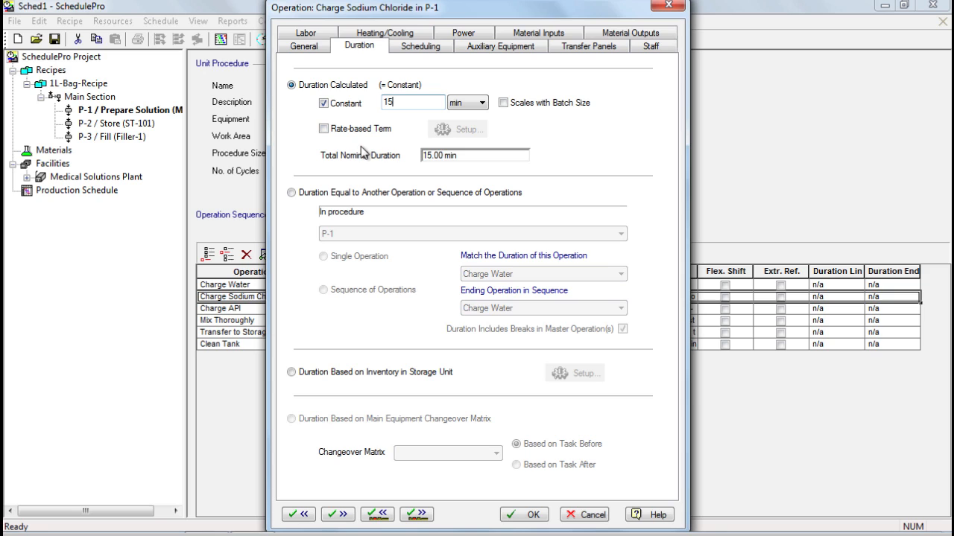
pyautogui.click(437, 55)
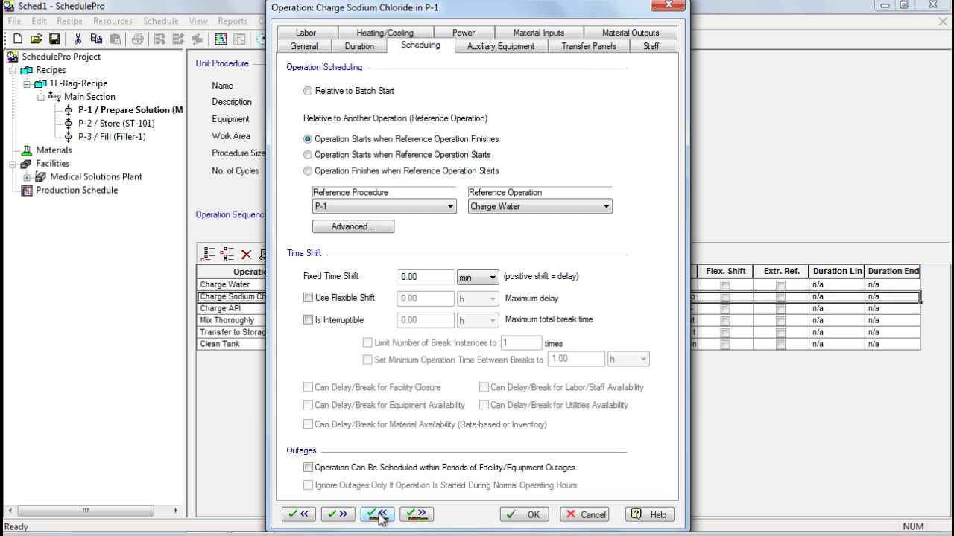
pyautogui.click(338, 515)
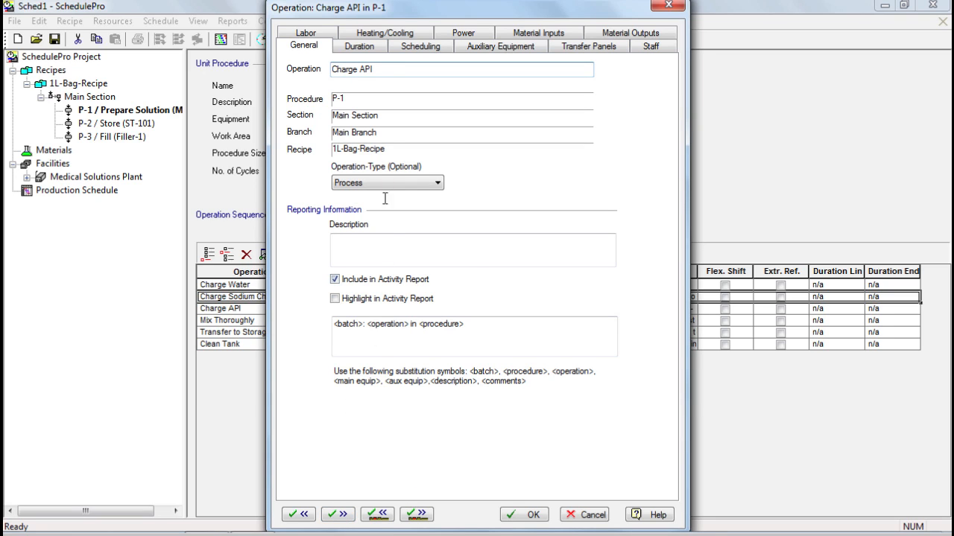
# Set Charge API in P-1 to a constant duration of 15 min, check its scheduling settings and continue to Mix Thoroughly.
pyautogui.click(373, 47)
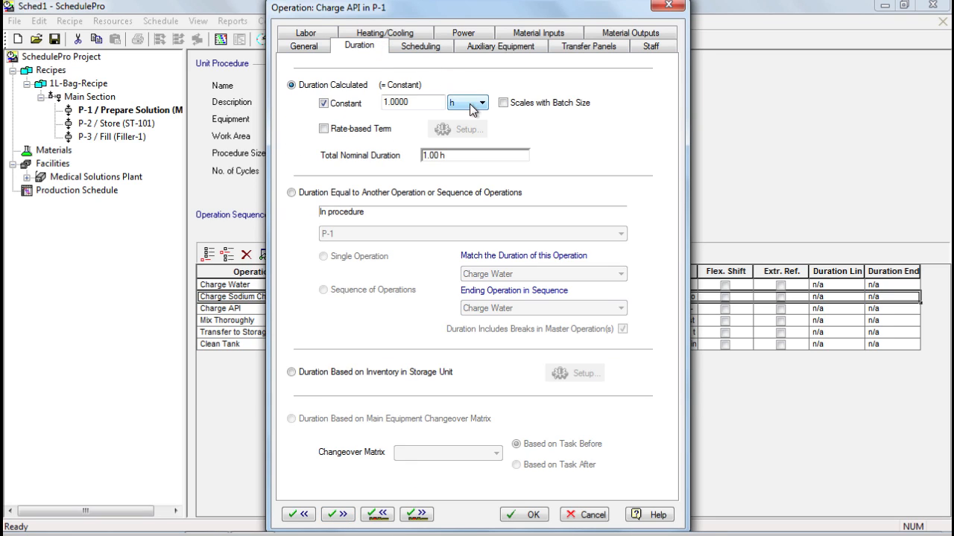
pyautogui.click(471, 104)
pyautogui.click(469, 126)
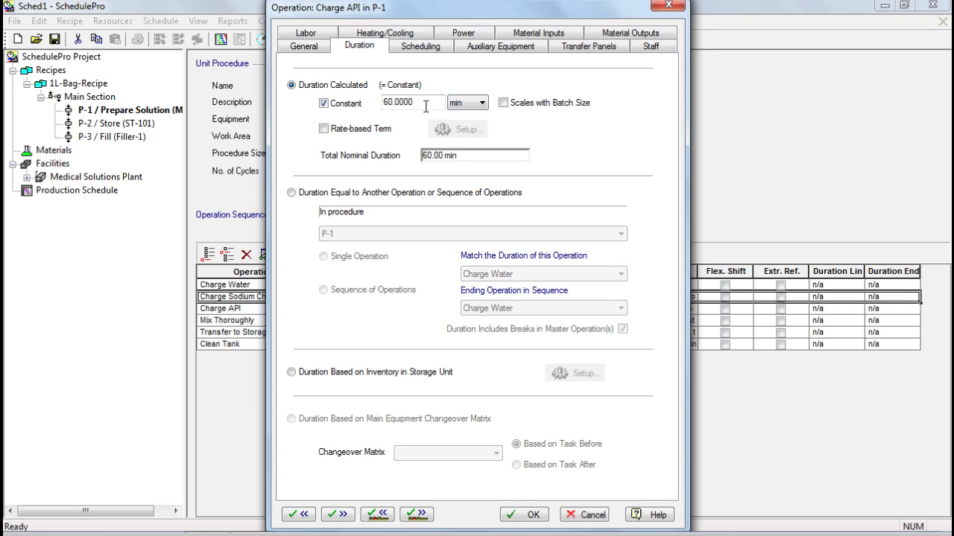
pyautogui.write('15')
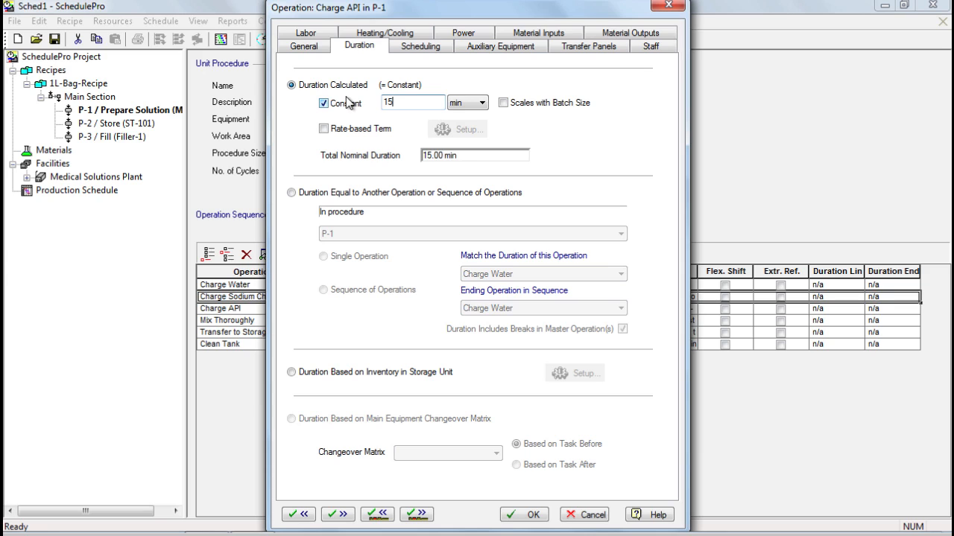
pyautogui.click(409, 50)
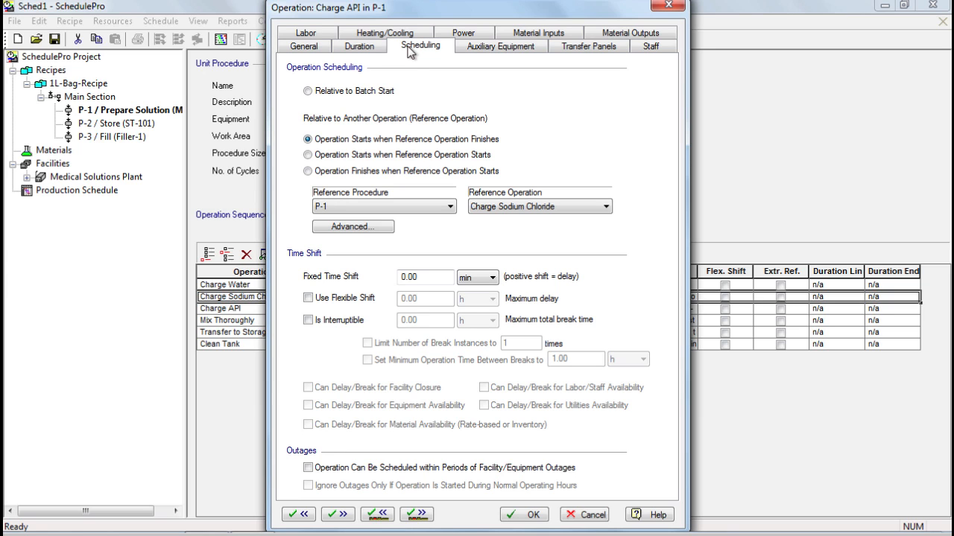
pyautogui.click(337, 514)
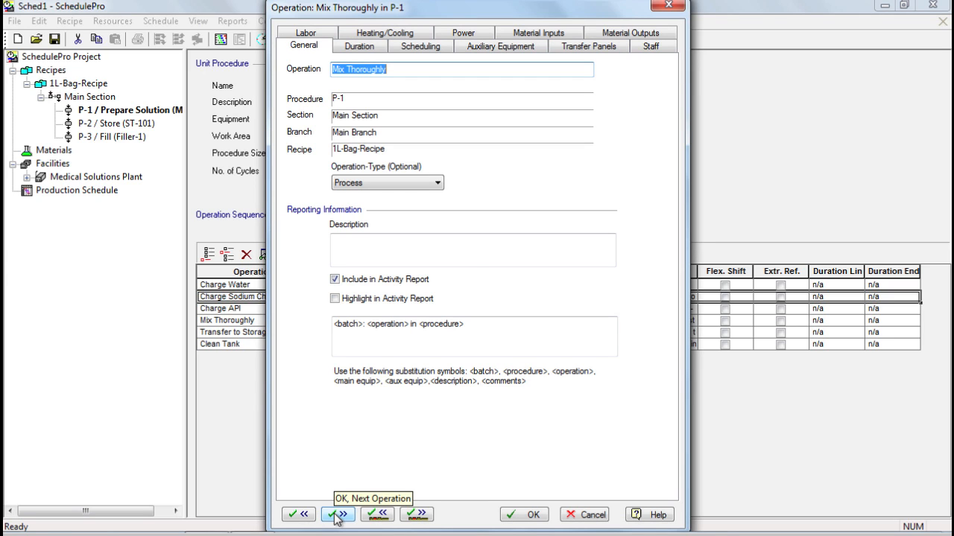
# Review the duration and scheduling settings of Mix Thoroughly in P-1 and continue to Transfer to Storage.
pyautogui.click(357, 49)
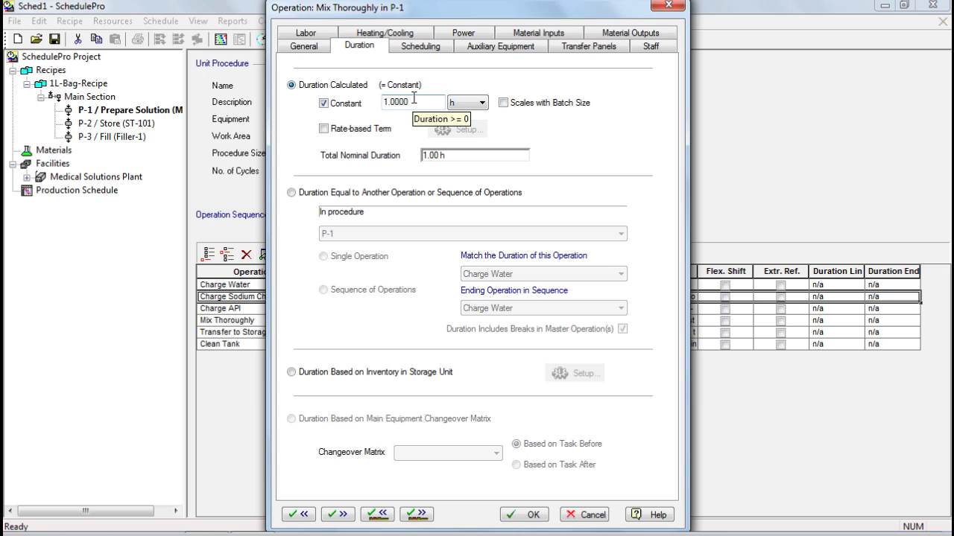
pyautogui.click(421, 47)
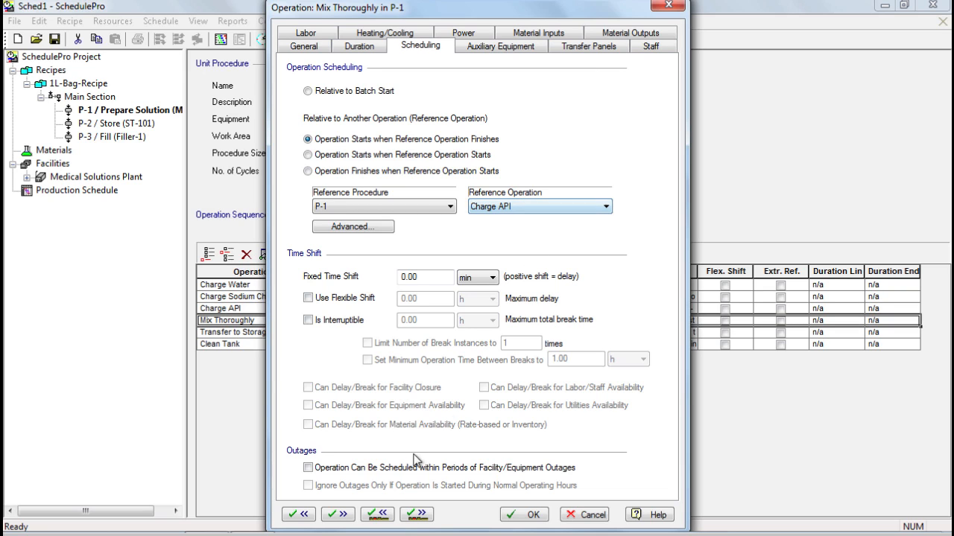
pyautogui.click(339, 514)
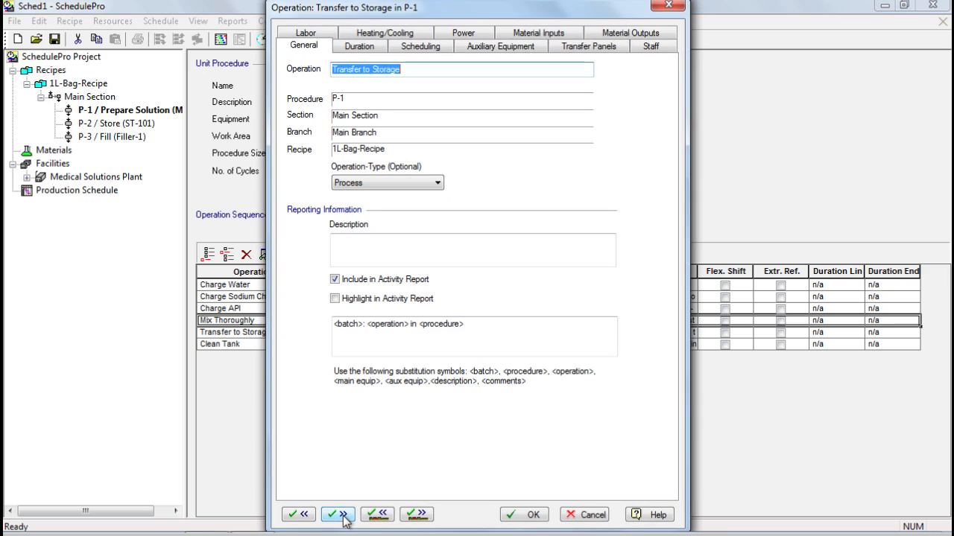
# Set Transfer to Storage in P-1 to a constant duration of 30 min, check its scheduling and continue to Clean Tank.
pyautogui.click(360, 46)
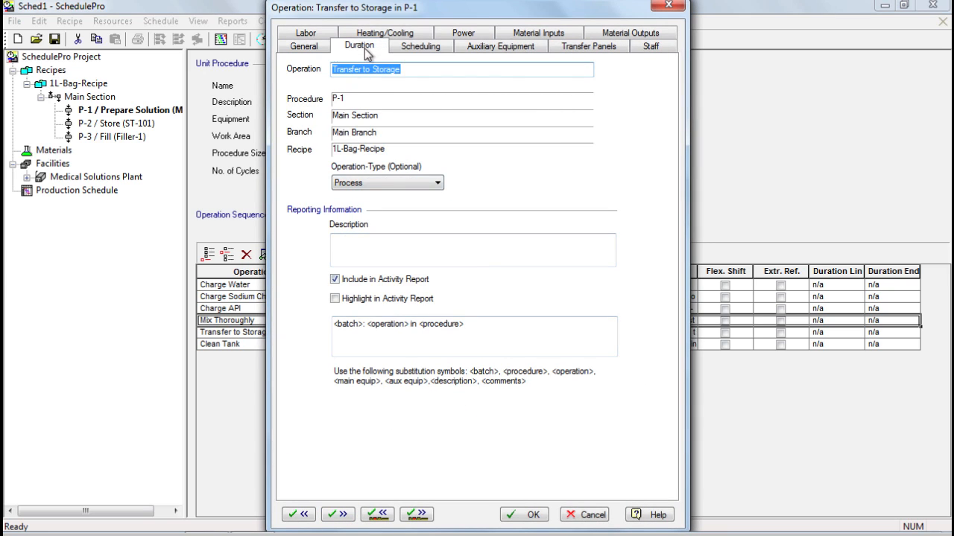
pyautogui.moveTo(433, 105); pyautogui.dragTo(357, 103)
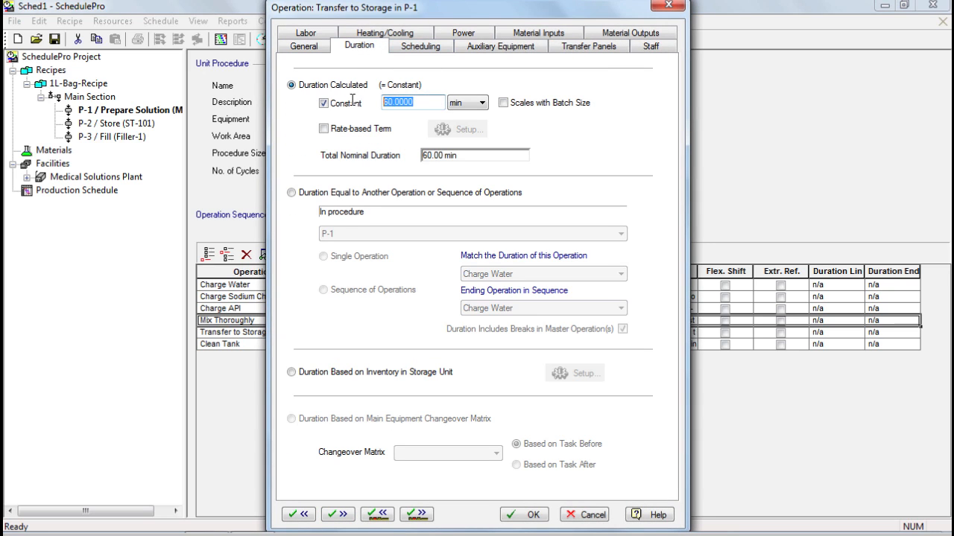
pyautogui.write('30')
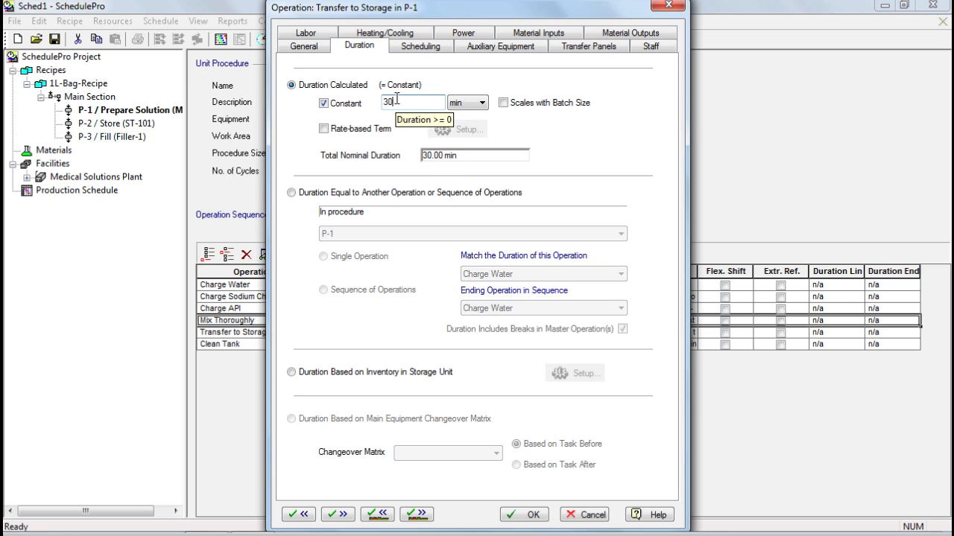
pyautogui.click(430, 54)
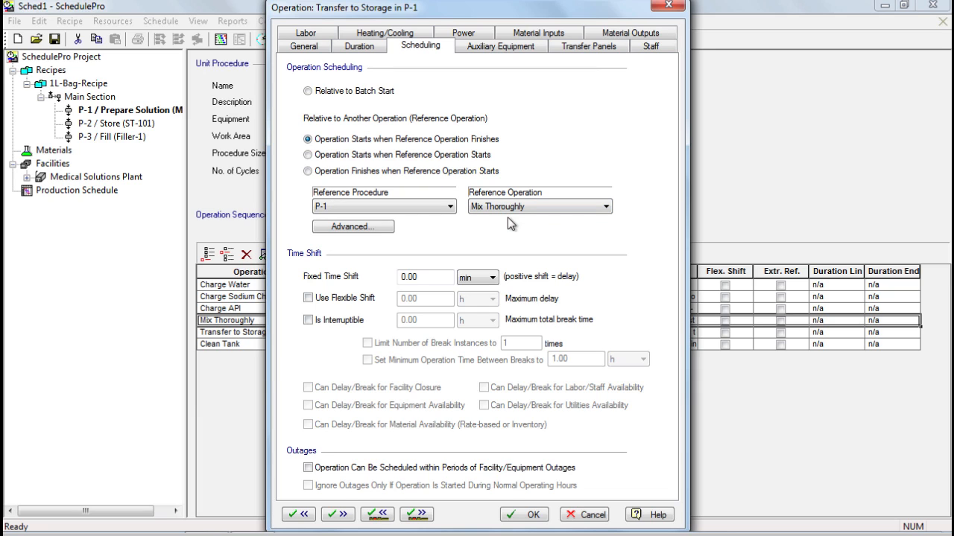
pyautogui.click(339, 515)
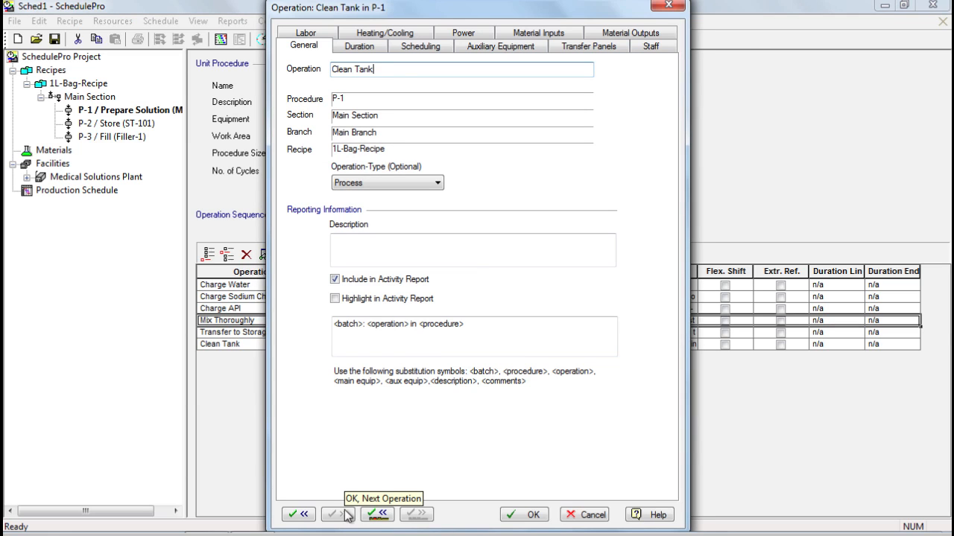
# Set Clean Tank in P-1 to a constant duration of 90 min and check its scheduling settings.
pyautogui.click(357, 49)
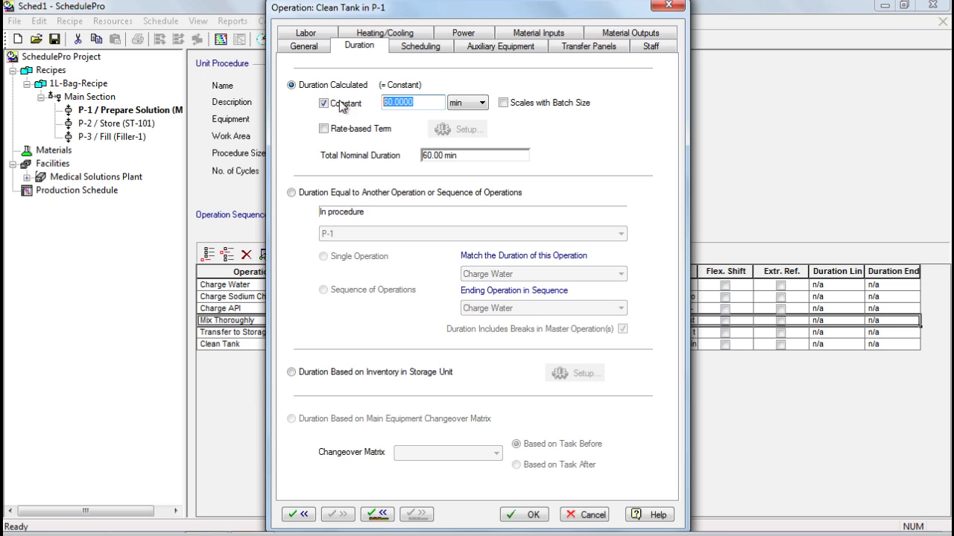
pyautogui.press('BackSpace')
pyautogui.write('90')
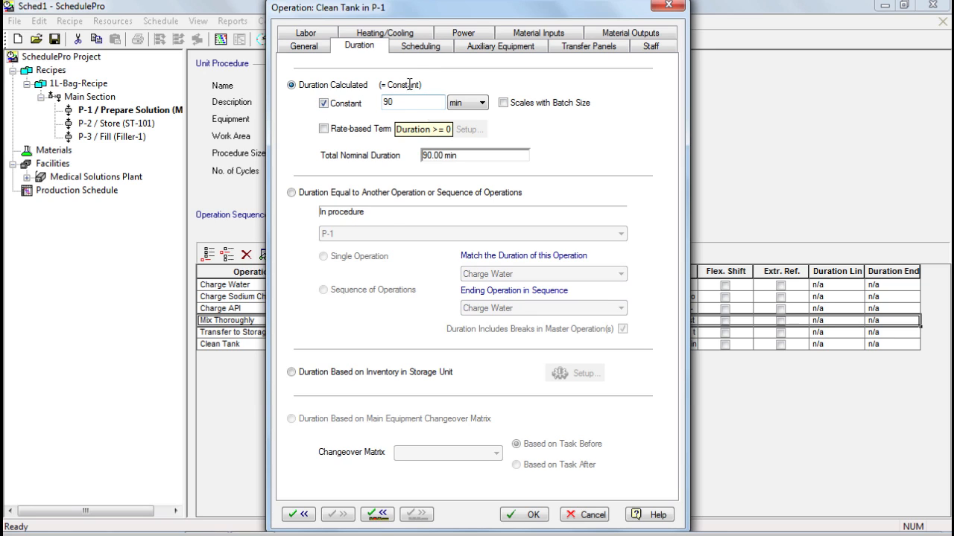
pyautogui.click(427, 49)
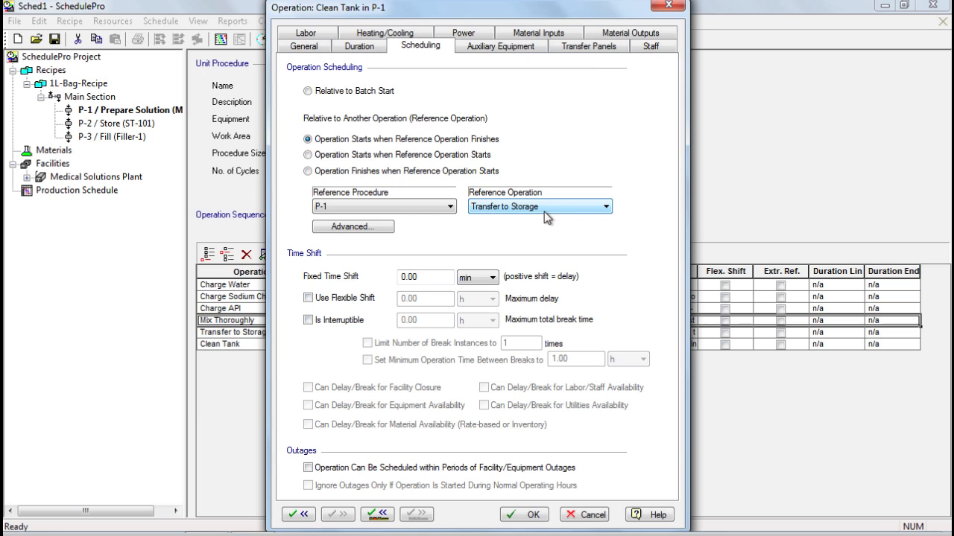
# Assign CIP-Skid-1 as auxiliary equipment for Clean Tank in P-1 and confirm the operation settings.
pyautogui.click(510, 48)
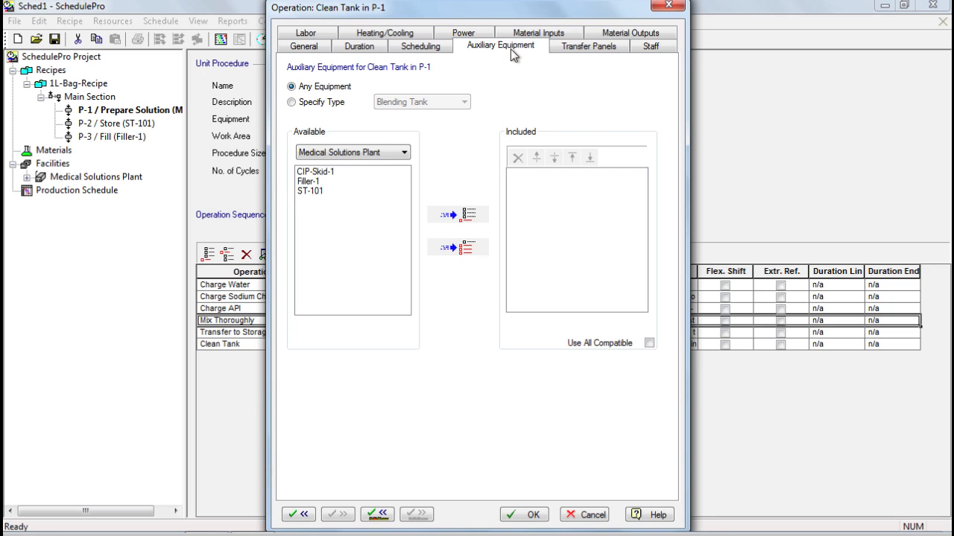
pyautogui.click(331, 172)
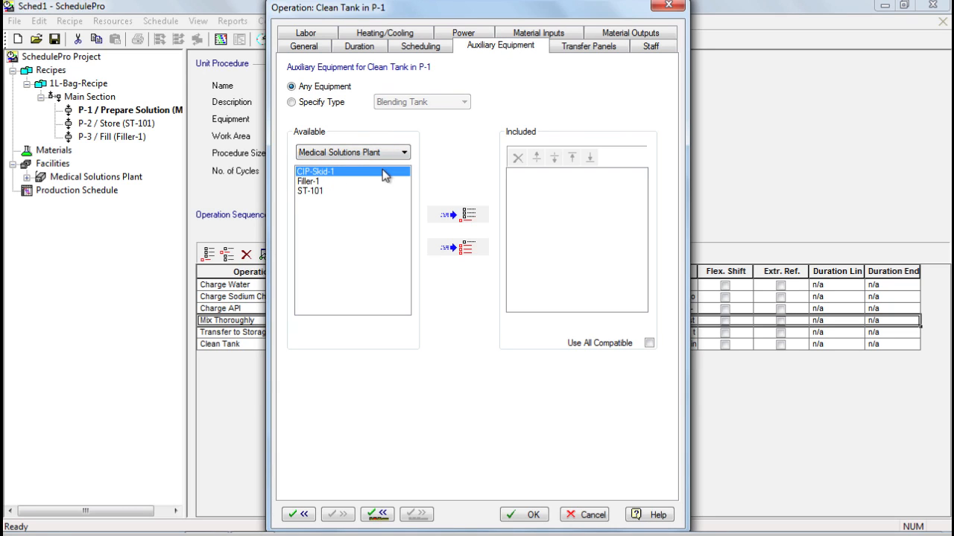
pyautogui.click(470, 216)
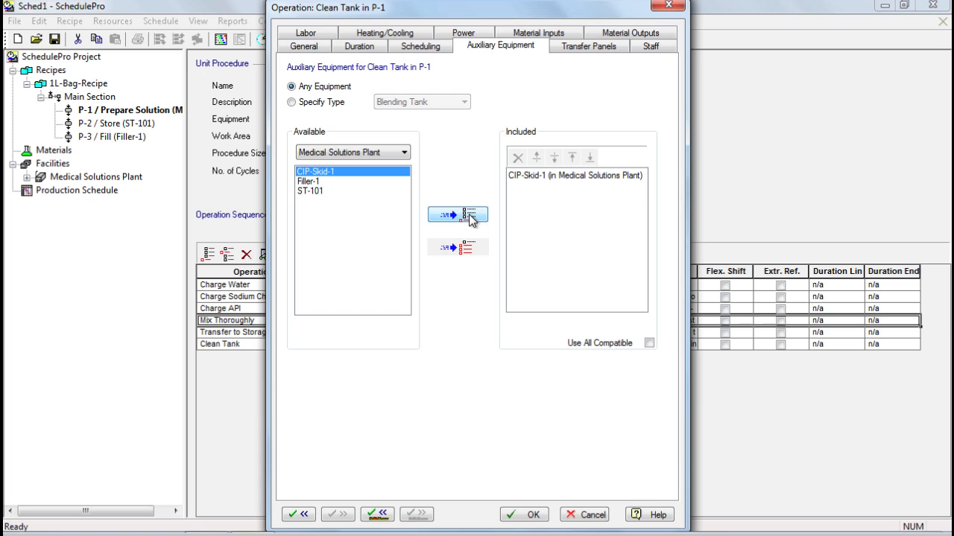
pyautogui.click(526, 515)
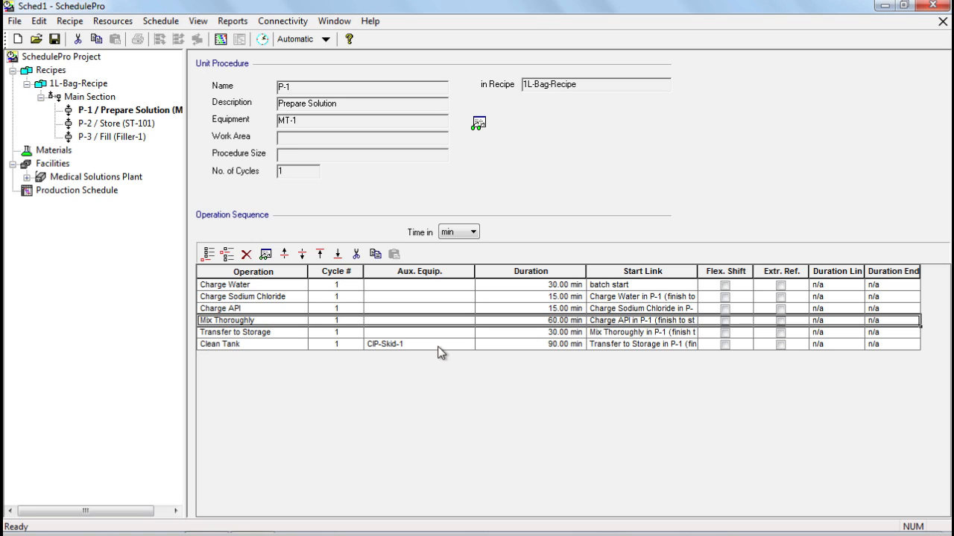
pyautogui.click(465, 347)
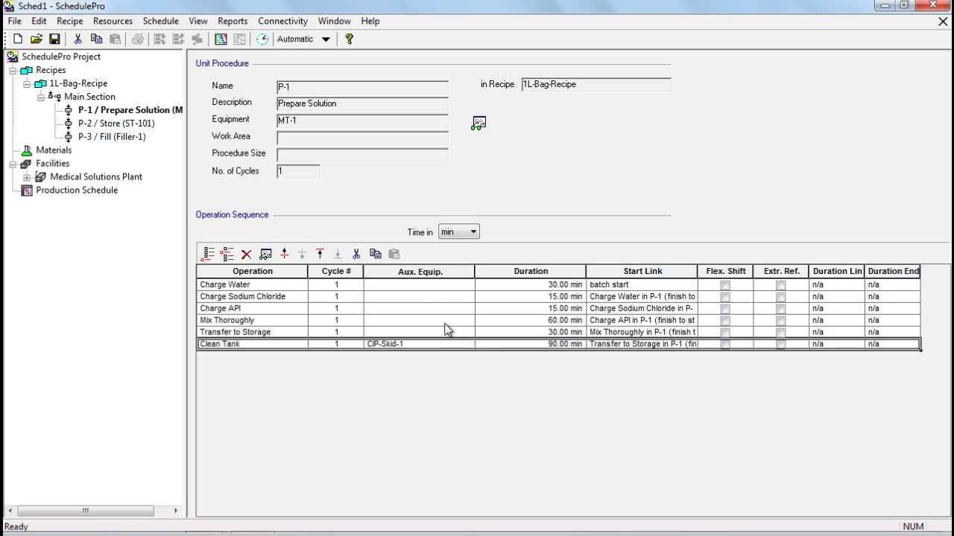
# Set the duration of Receive from Mix Tank in P-2 equal to the single operation Transfer to Storage in P-1.
pyautogui.click(119, 123)
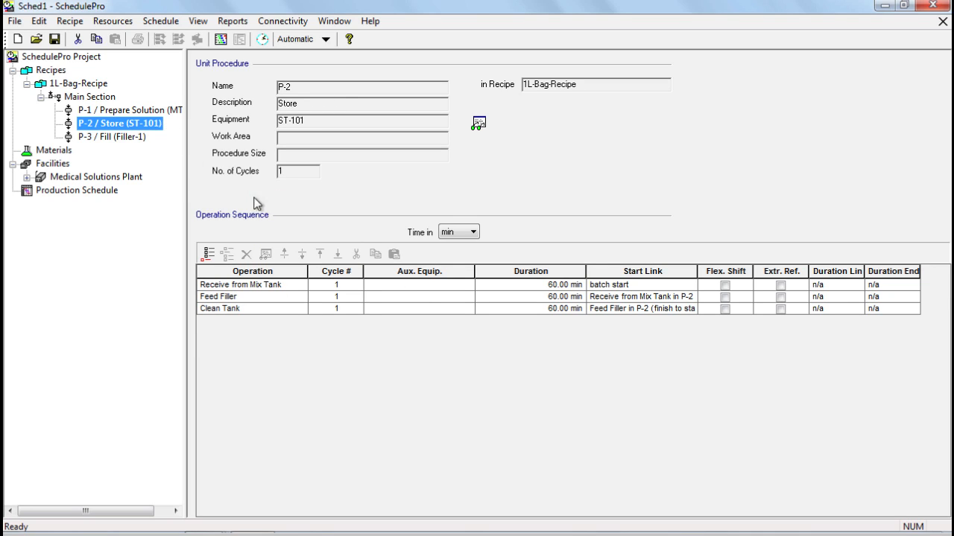
pyautogui.doubleClick(284, 292)
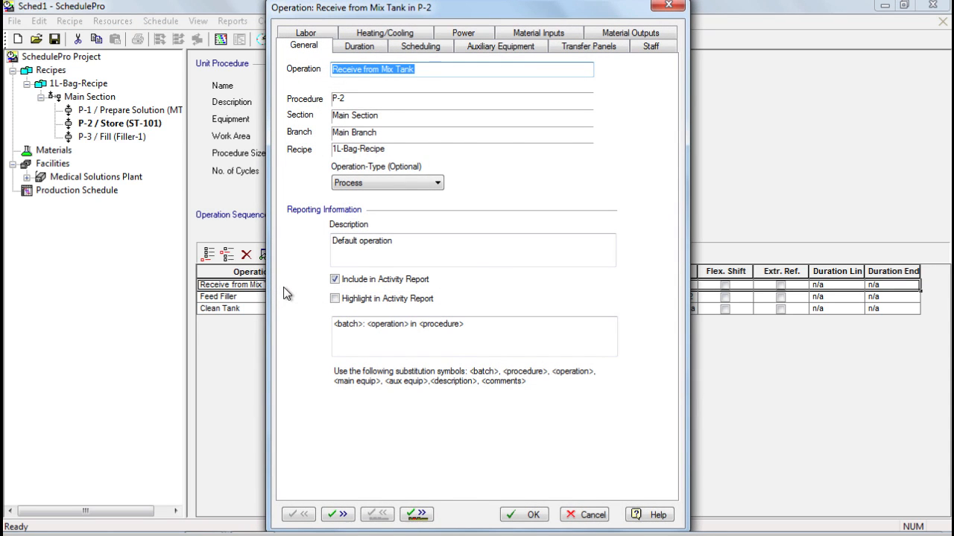
pyautogui.click(361, 50)
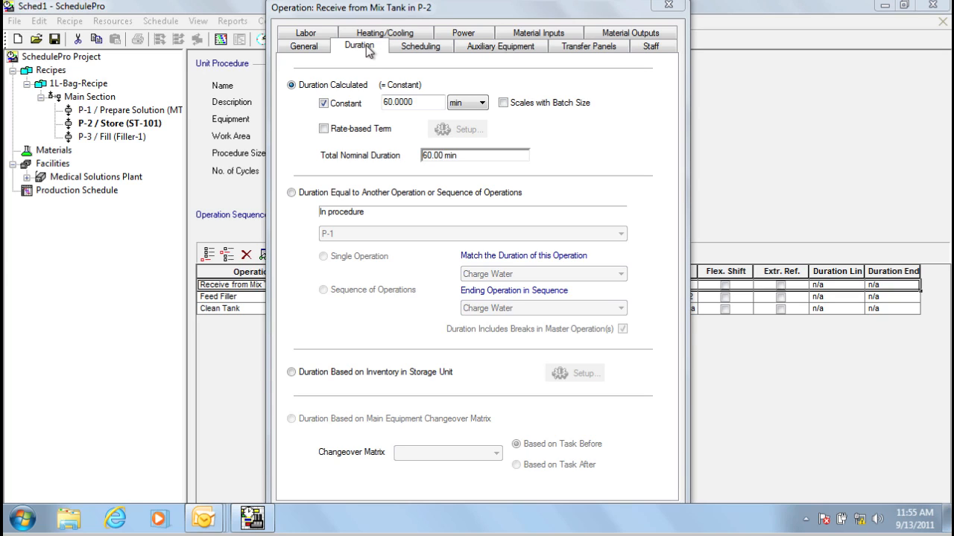
pyautogui.click(323, 193)
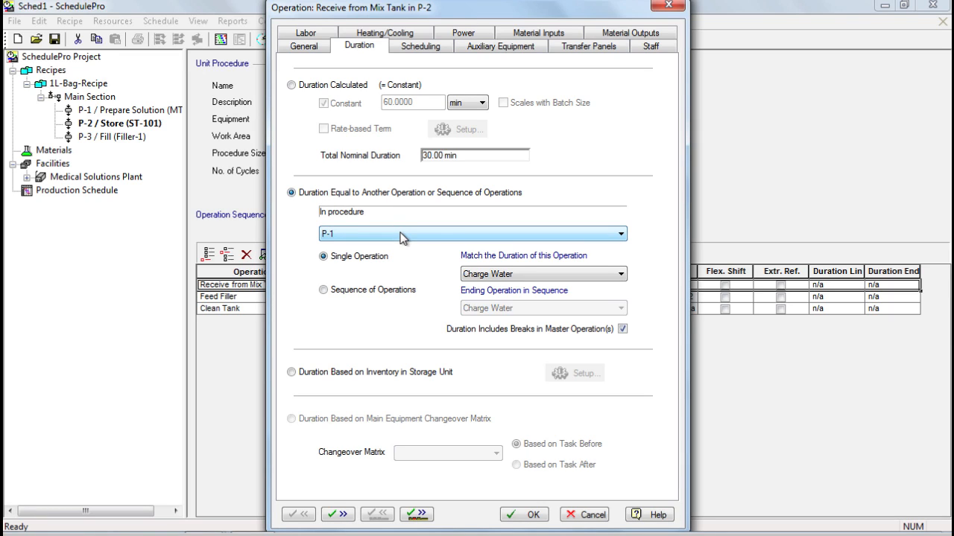
pyautogui.click(486, 275)
pyautogui.click(493, 326)
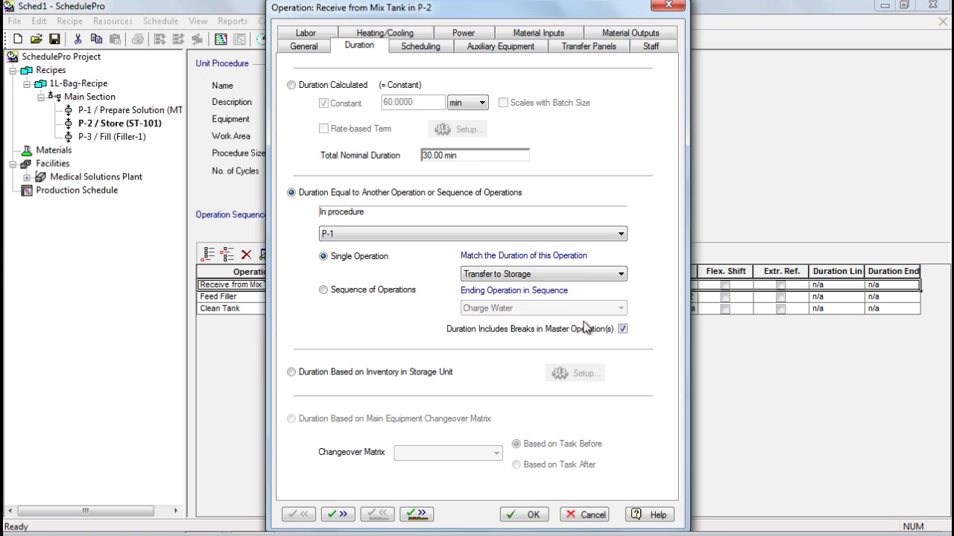
# Schedule Receive from Mix Tank to start when Transfer to Storage in P-1 starts, and continue to Feed Filler.
pyautogui.click(430, 48)
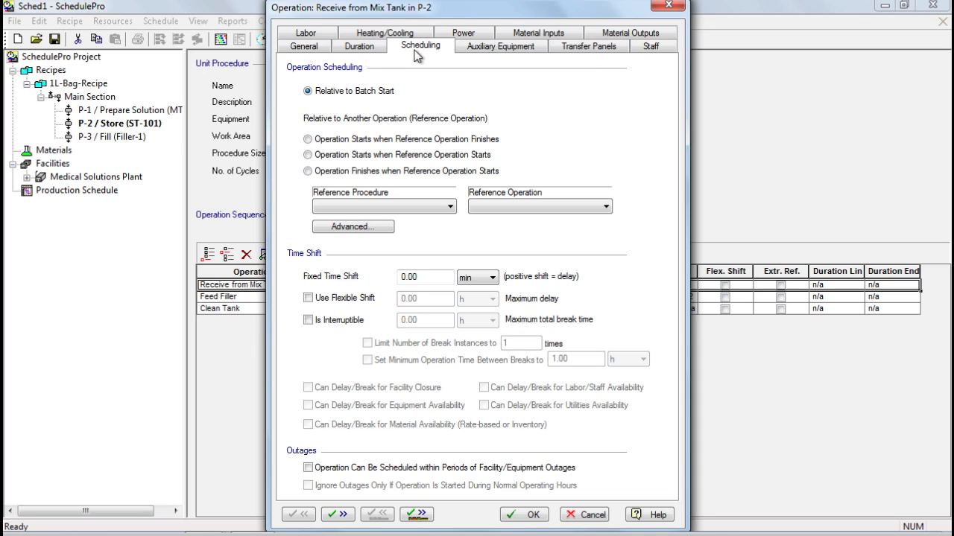
pyautogui.click(353, 160)
pyautogui.click(373, 204)
pyautogui.click(368, 221)
pyautogui.click(489, 208)
pyautogui.click(501, 260)
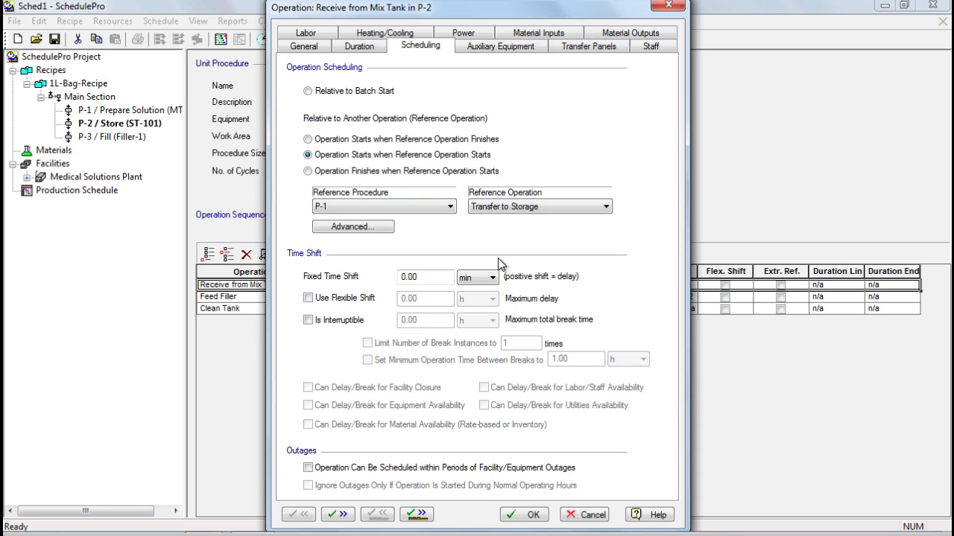
pyautogui.click(339, 515)
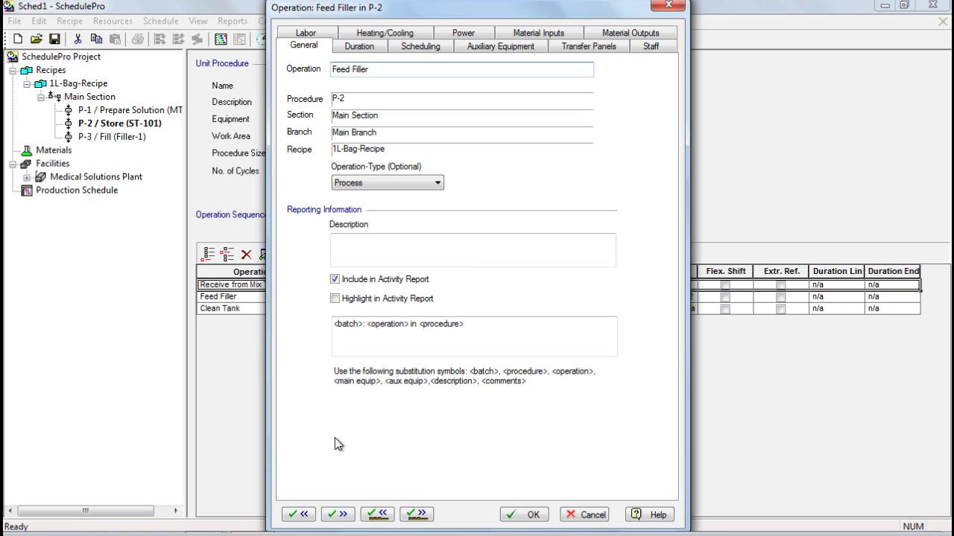
# Set Feed Filler's duration equal to Fill bags in P-3, check its scheduling and continue to Clean Tank in P-2.
pyautogui.click(372, 49)
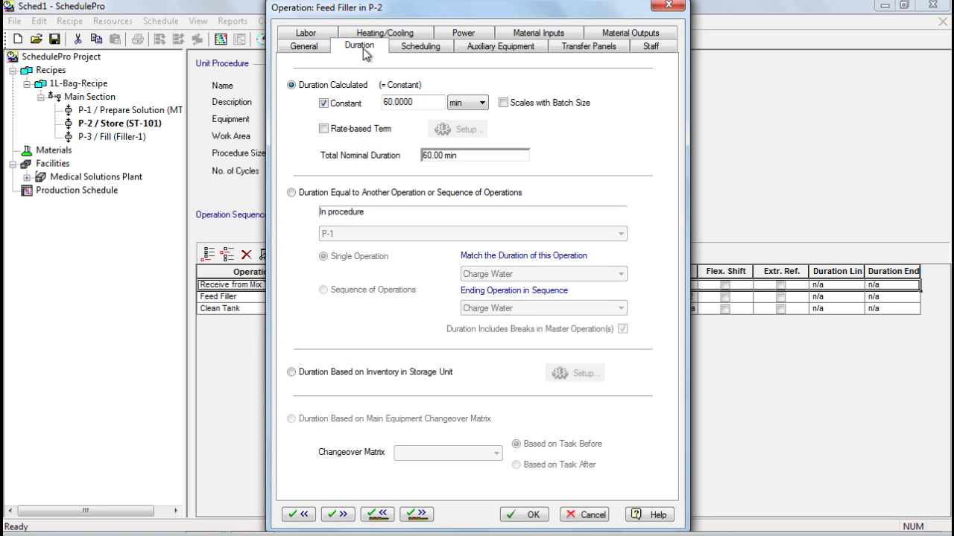
pyautogui.click(314, 193)
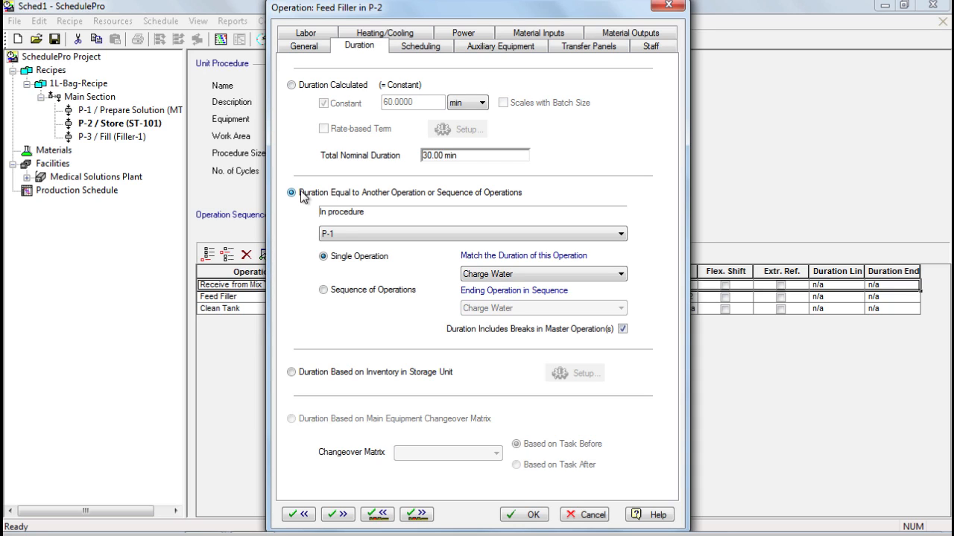
pyautogui.click(381, 234)
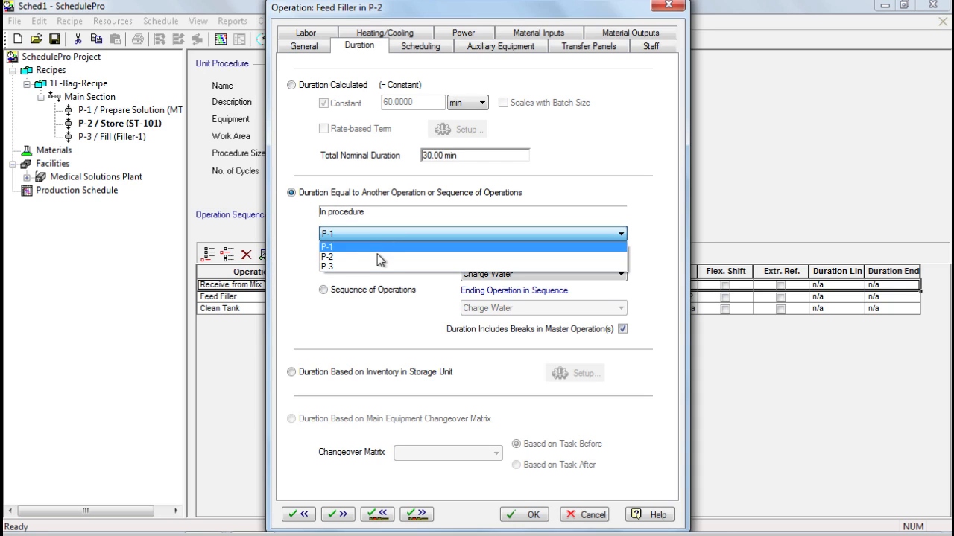
pyautogui.click(378, 266)
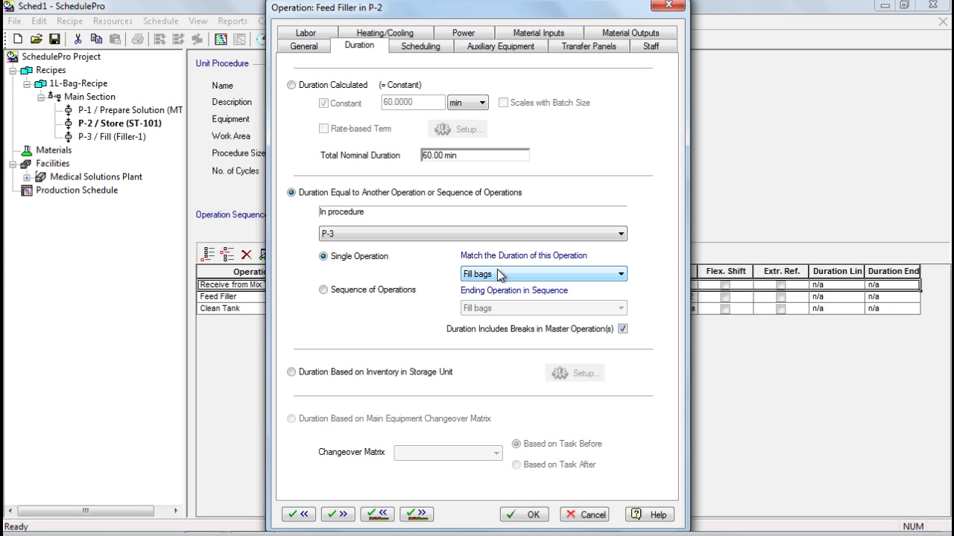
pyautogui.click(425, 45)
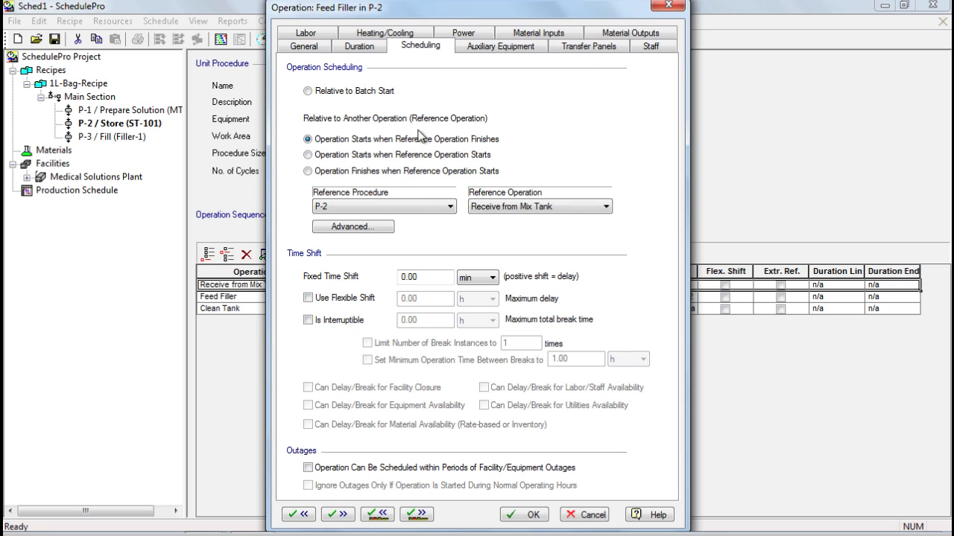
pyautogui.click(337, 515)
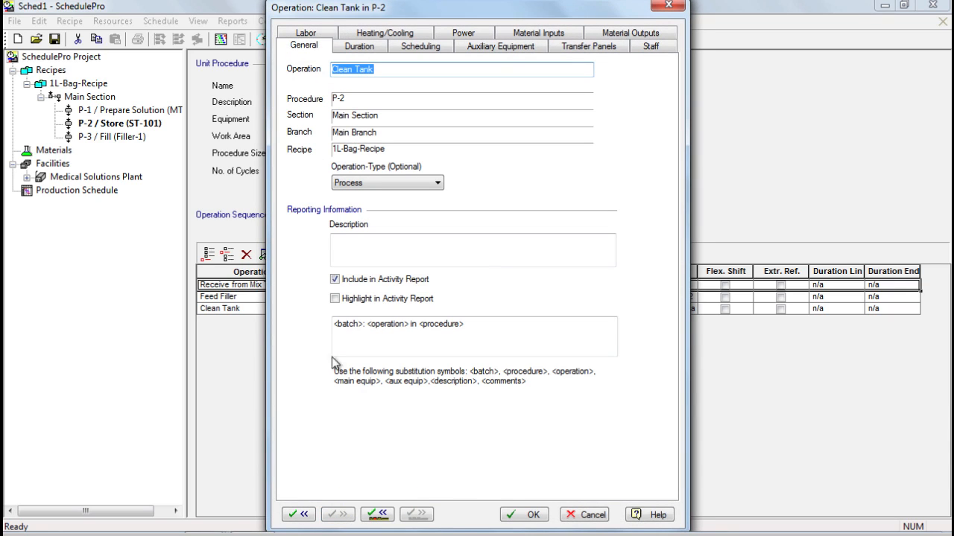
# Set the constant duration of Clean Tank in P-2 to 90 min.
pyautogui.click(376, 46)
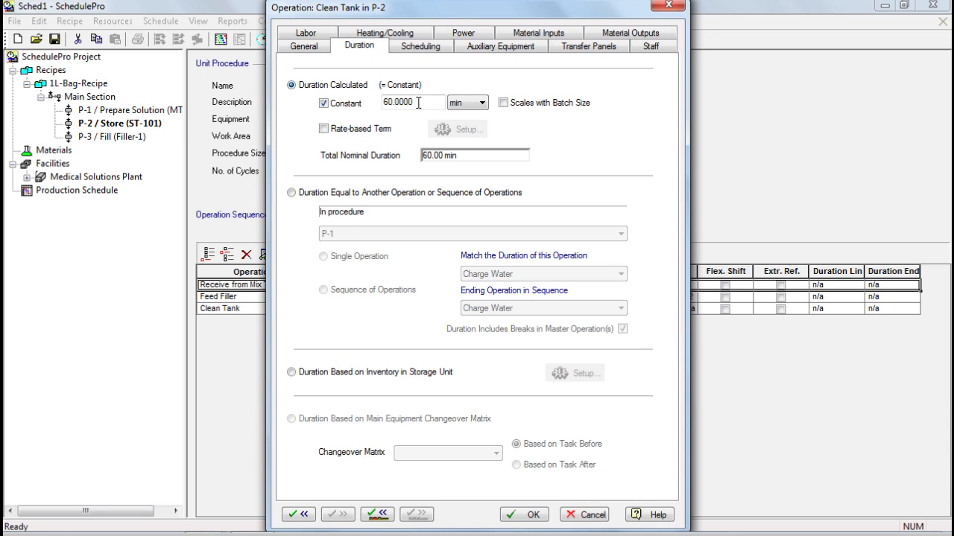
pyautogui.moveTo(419, 102); pyautogui.dragTo(371, 110)
pyautogui.write('90')
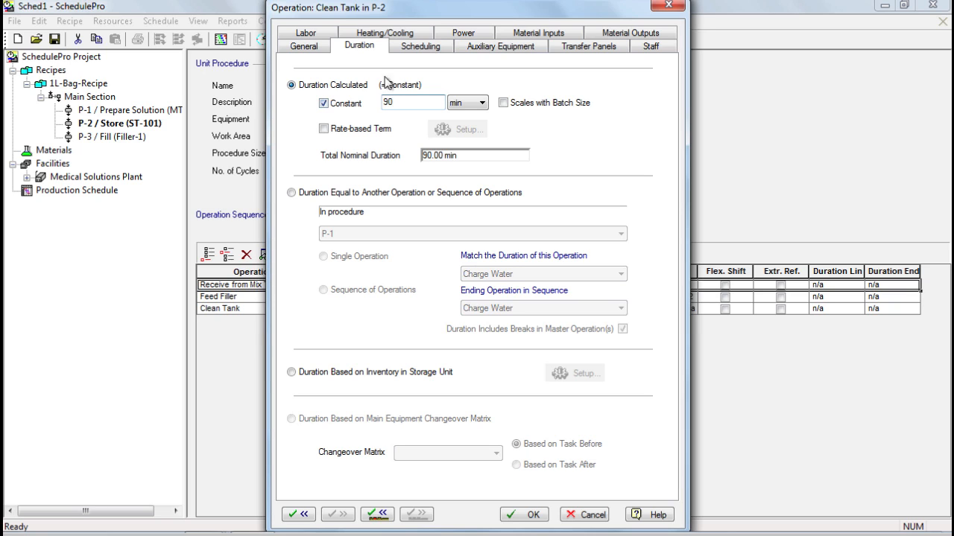
# Assign CIP-Skid-1 as auxiliary equipment for Clean Tank in P-2, check its scheduling and confirm the operation settings.
pyautogui.click(465, 46)
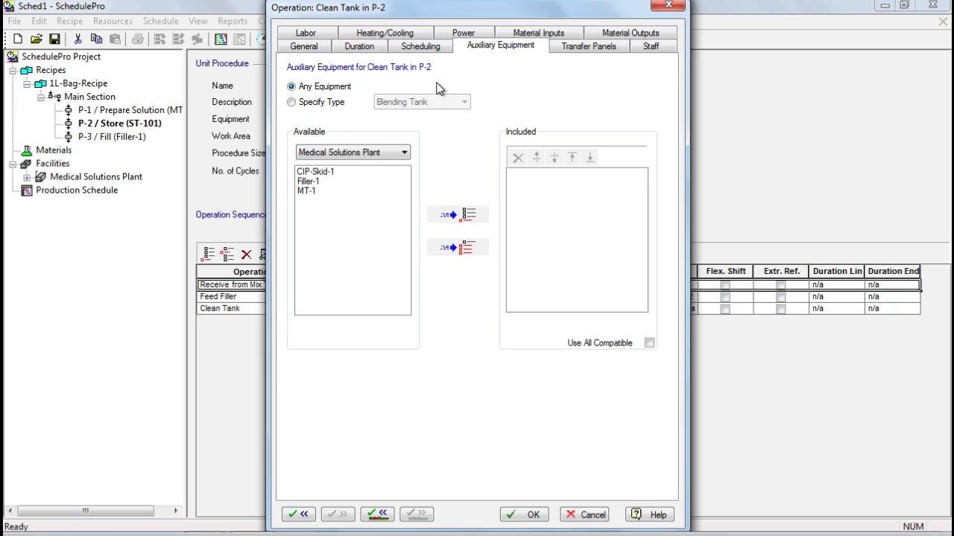
pyautogui.click(328, 172)
pyautogui.click(450, 216)
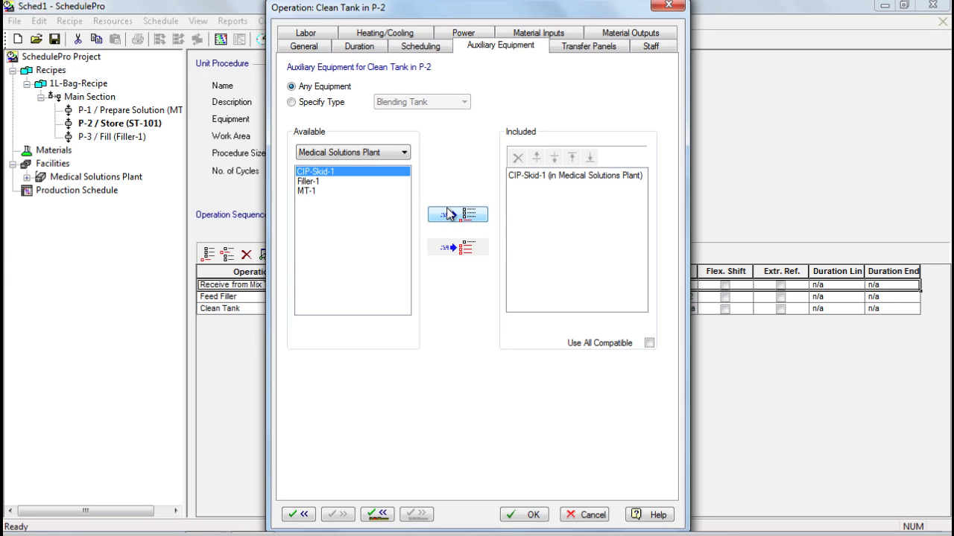
pyautogui.click(415, 48)
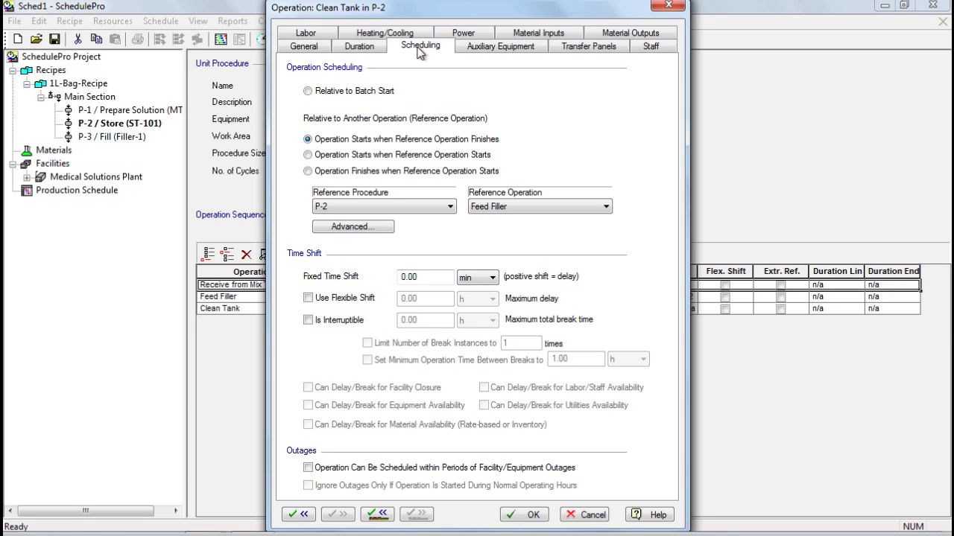
pyautogui.click(530, 515)
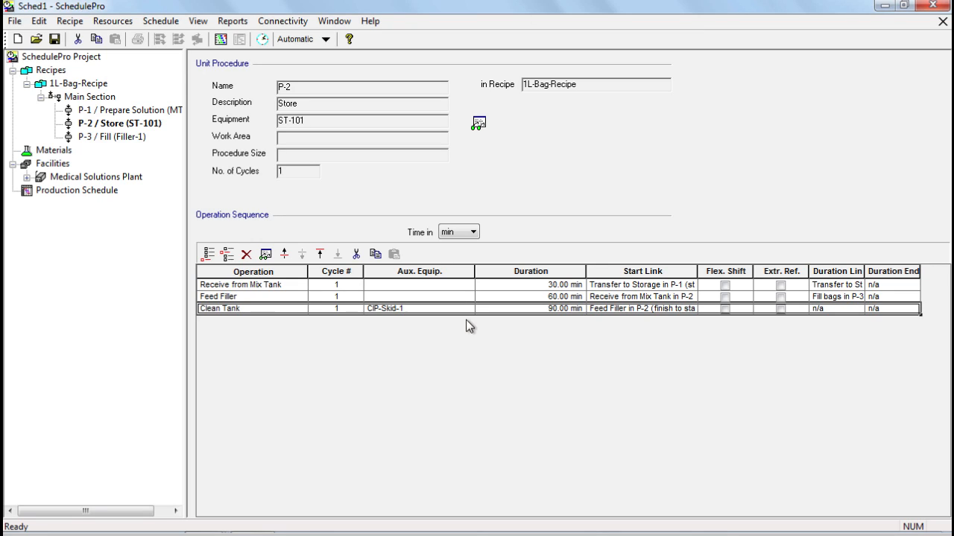
pyautogui.click(480, 346)
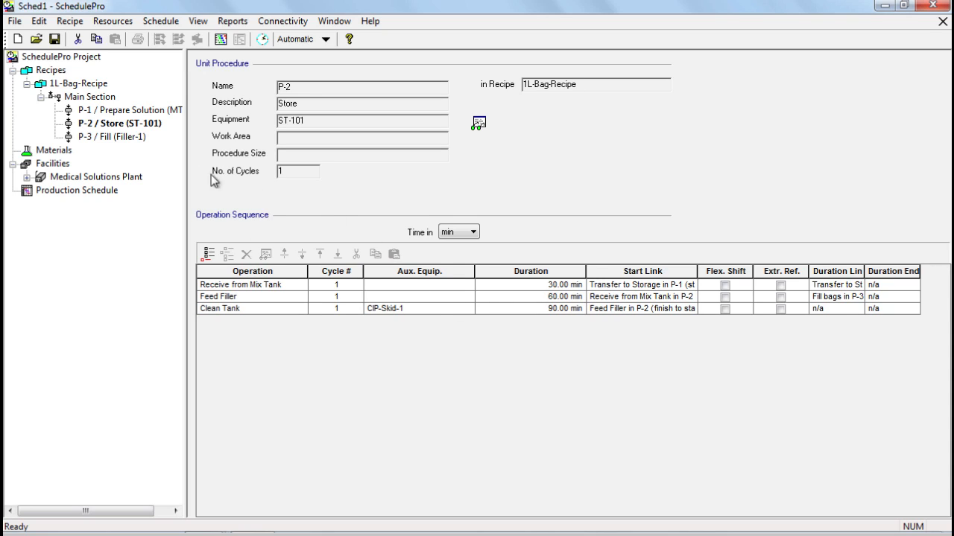
# Open the Fill bags operation in P-3 and base its duration on a rate-based term instead of a constant.
pyautogui.click(124, 142)
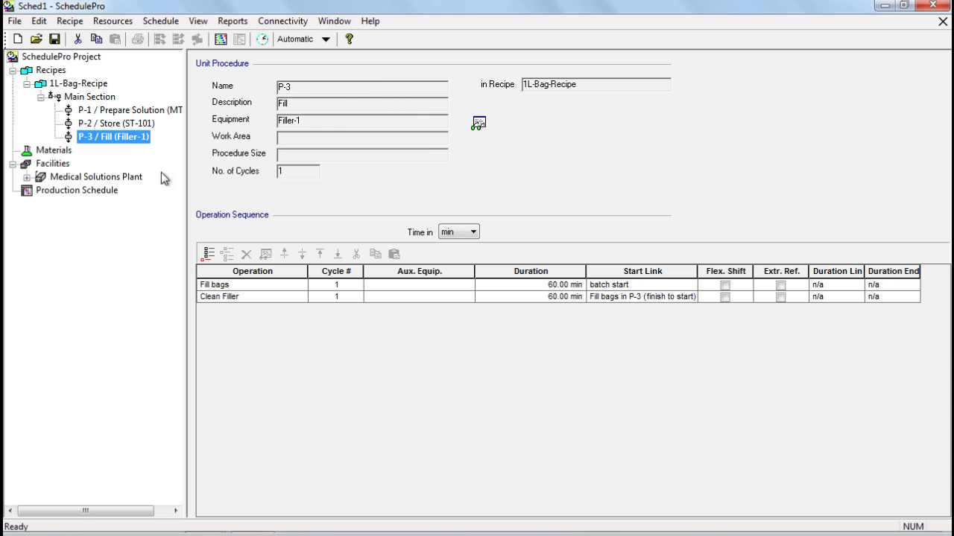
pyautogui.click(249, 287)
pyautogui.doubleClick(250, 290)
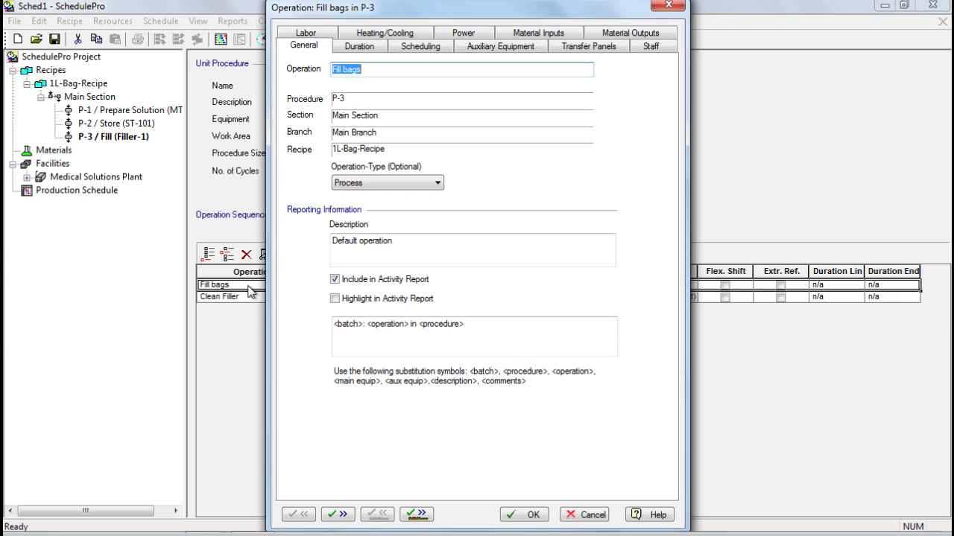
pyautogui.click(358, 47)
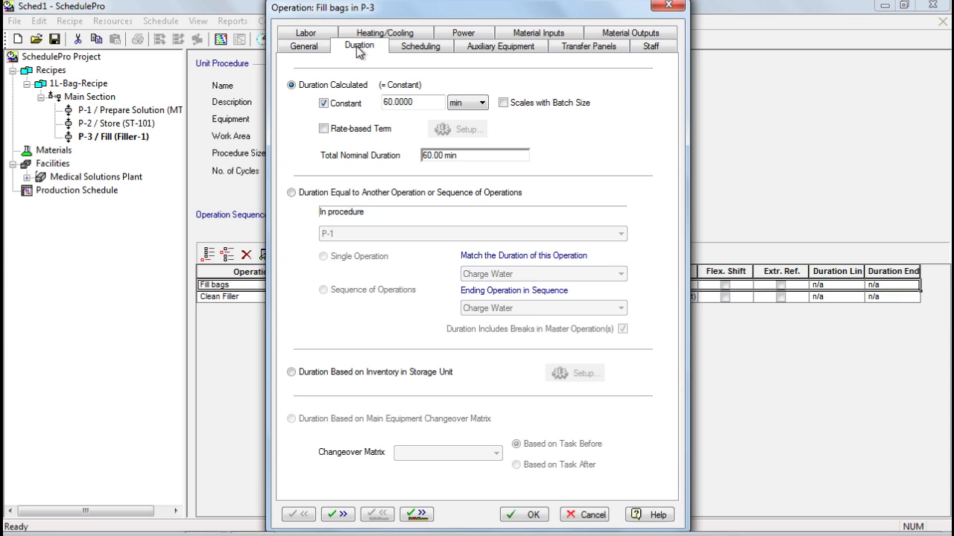
pyautogui.click(328, 129)
pyautogui.click(325, 105)
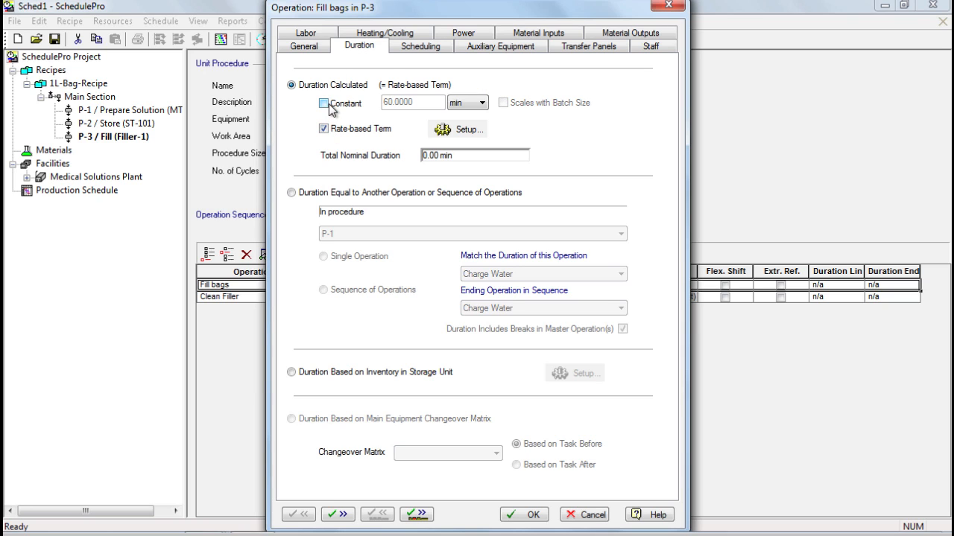
# Set up the Fill bags rate on an Entities Flow basis with 10000 entities processed at 30 entities/min.
pyautogui.click(443, 131)
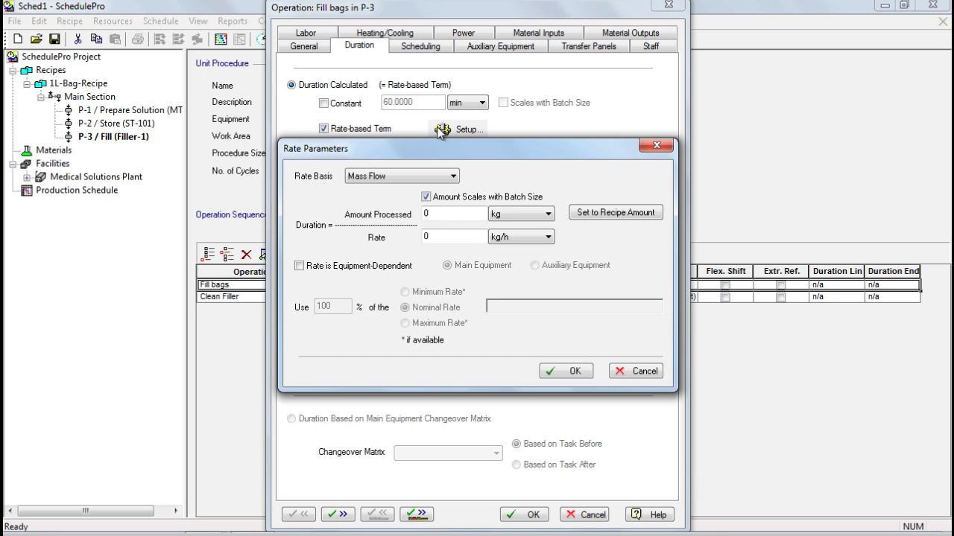
pyautogui.click(440, 177)
pyautogui.click(438, 190)
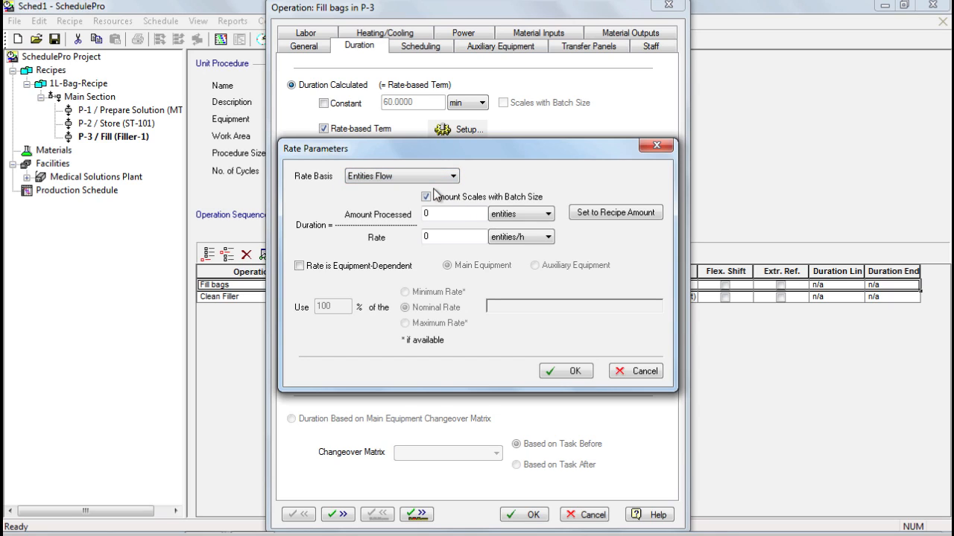
pyautogui.click(497, 237)
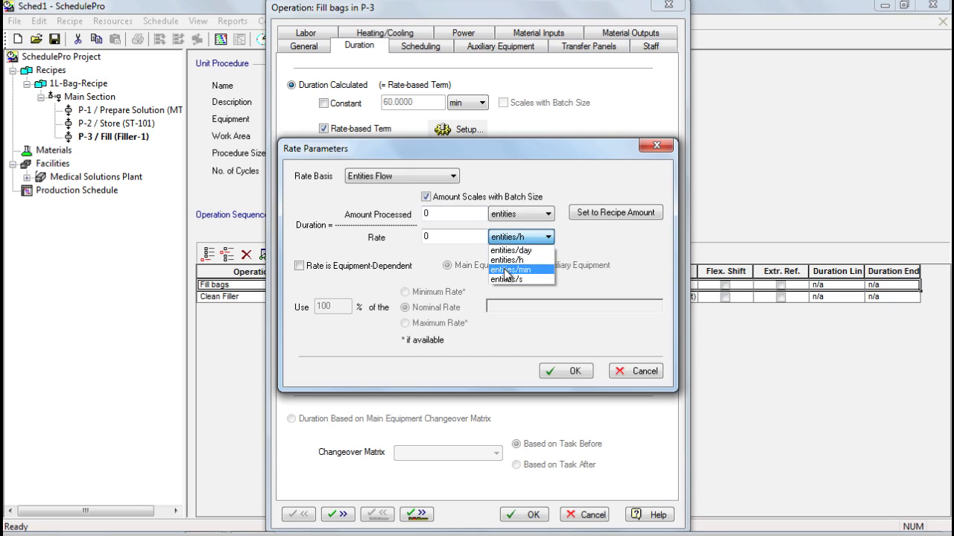
pyautogui.click(507, 273)
pyautogui.moveTo(456, 235); pyautogui.dragTo(406, 237)
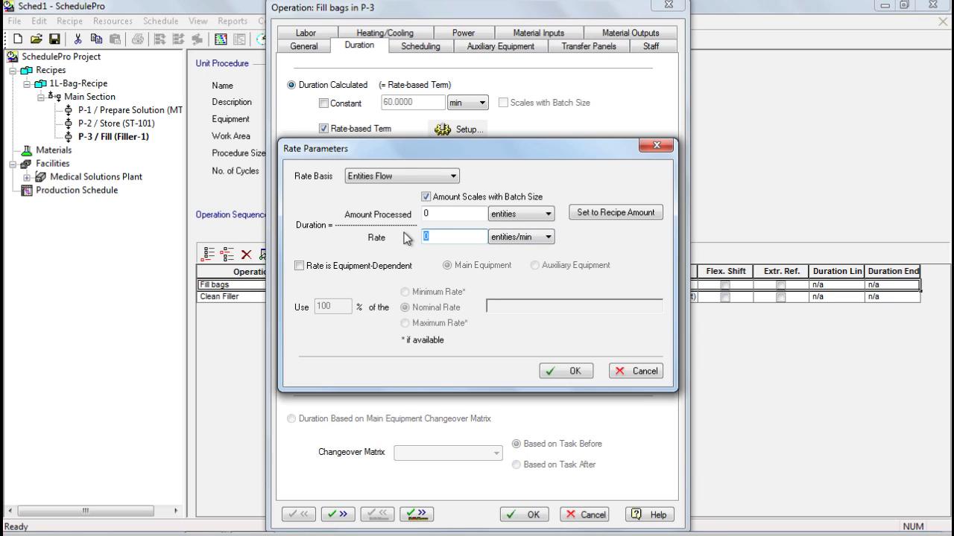
pyautogui.write('30')
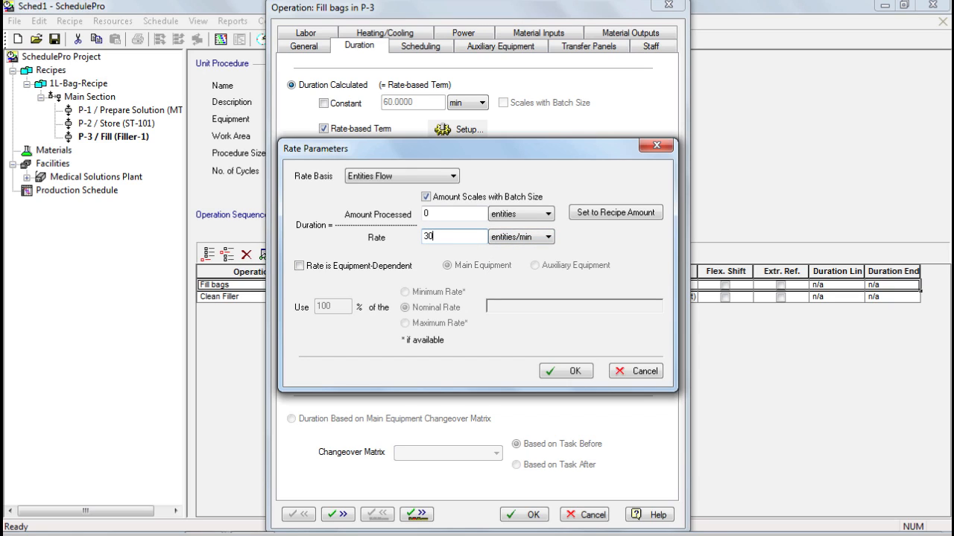
pyautogui.doubleClick(435, 215)
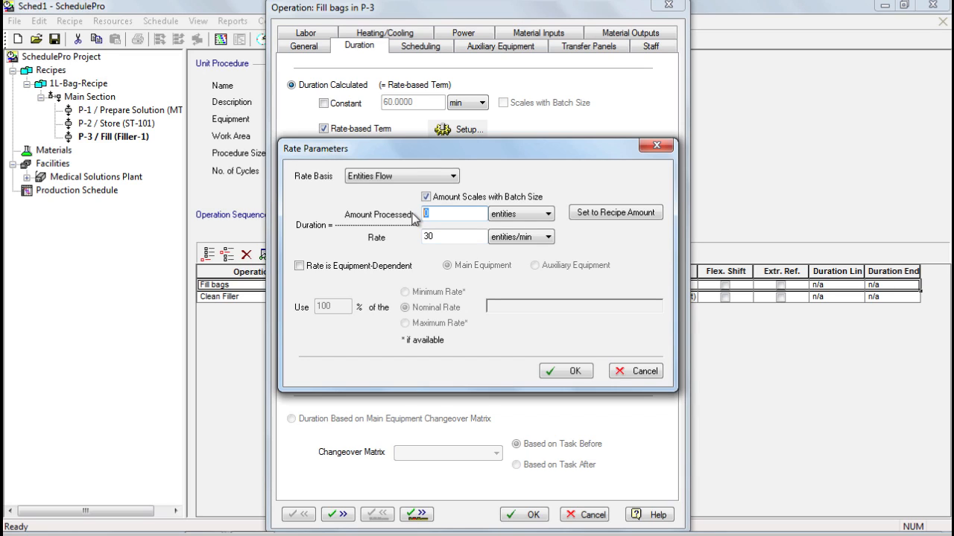
pyautogui.write('10000')
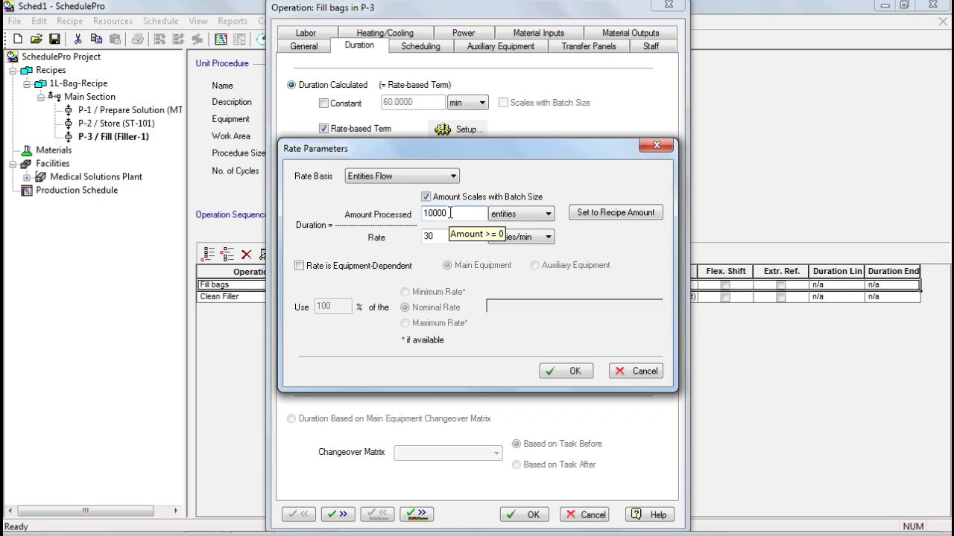
pyautogui.click(548, 371)
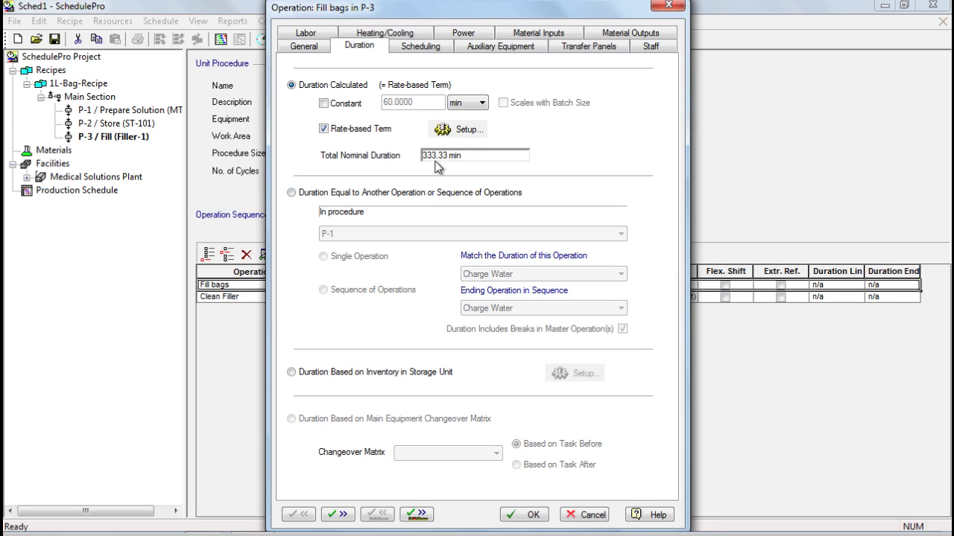
# Schedule Fill bags to start when Feed Filler in P-2 starts, and continue to Clean Filler.
pyautogui.click(423, 48)
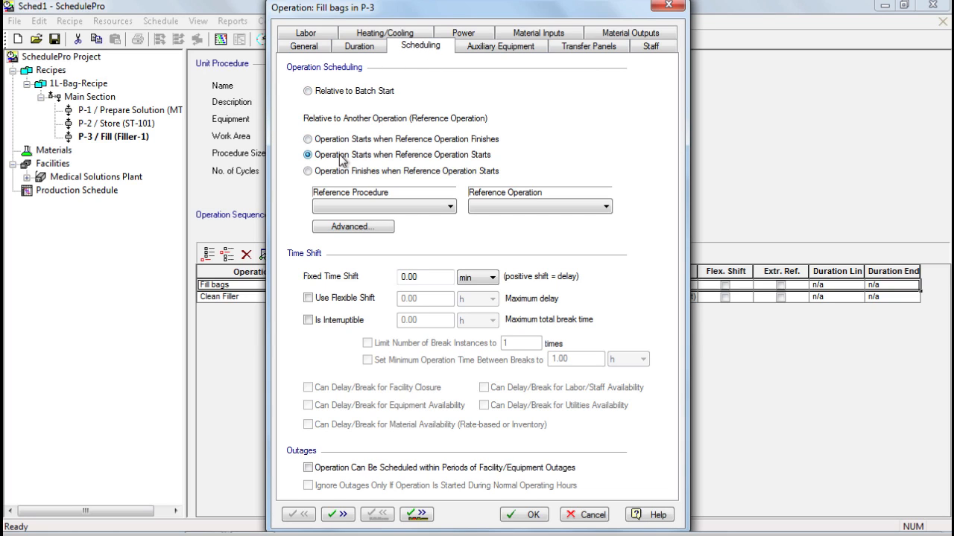
pyautogui.click(391, 208)
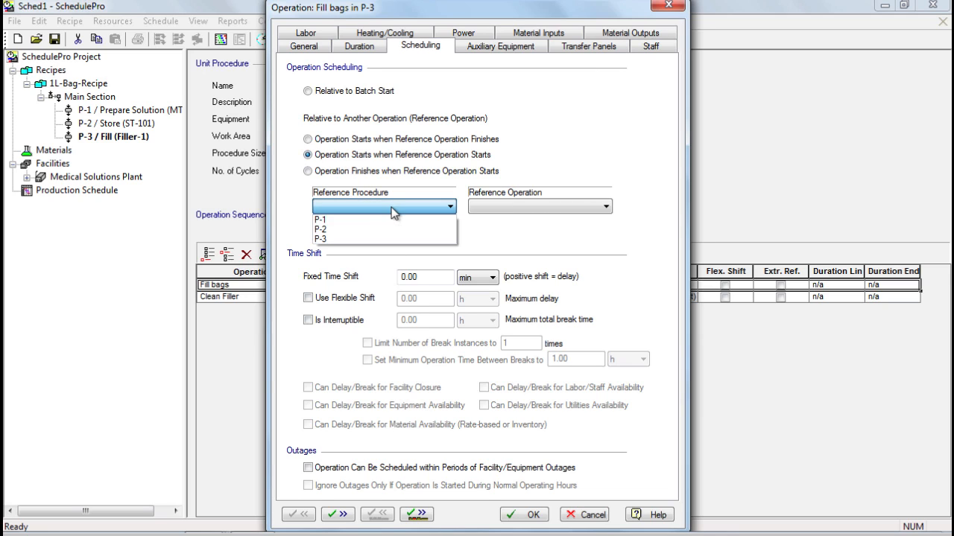
pyautogui.click(378, 229)
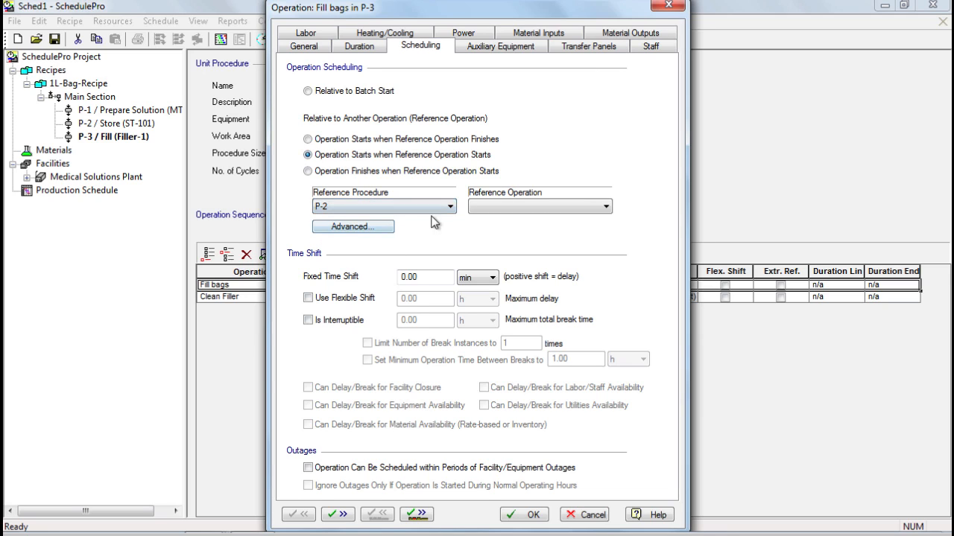
pyautogui.click(474, 208)
pyautogui.click(480, 228)
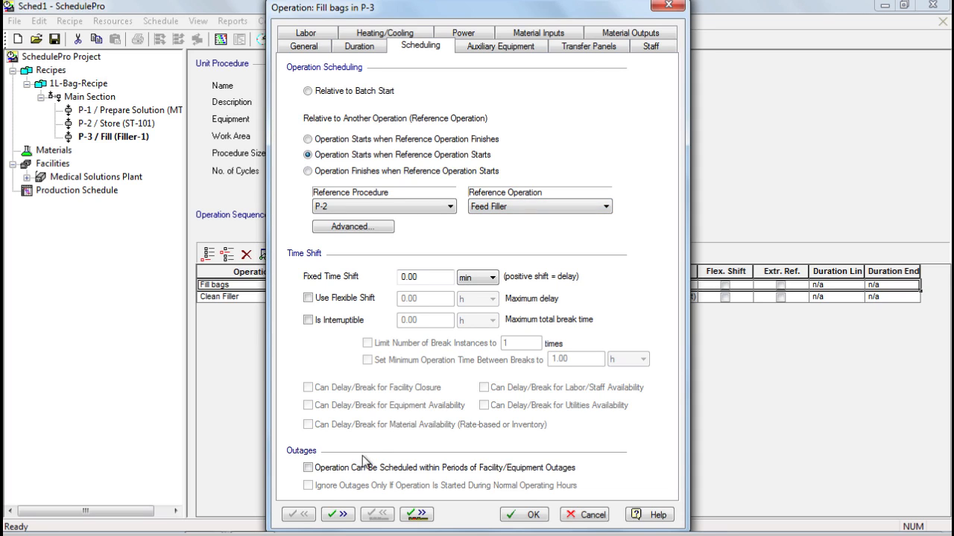
pyautogui.click(339, 516)
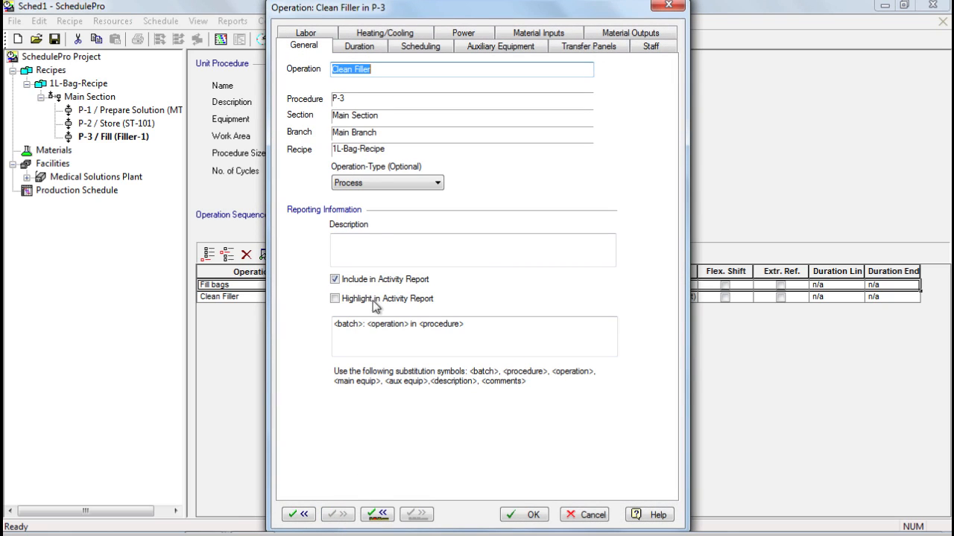
# Set Clean Filler's constant duration to 90 min, check its scheduling and confirm the operation settings.
pyautogui.click(375, 47)
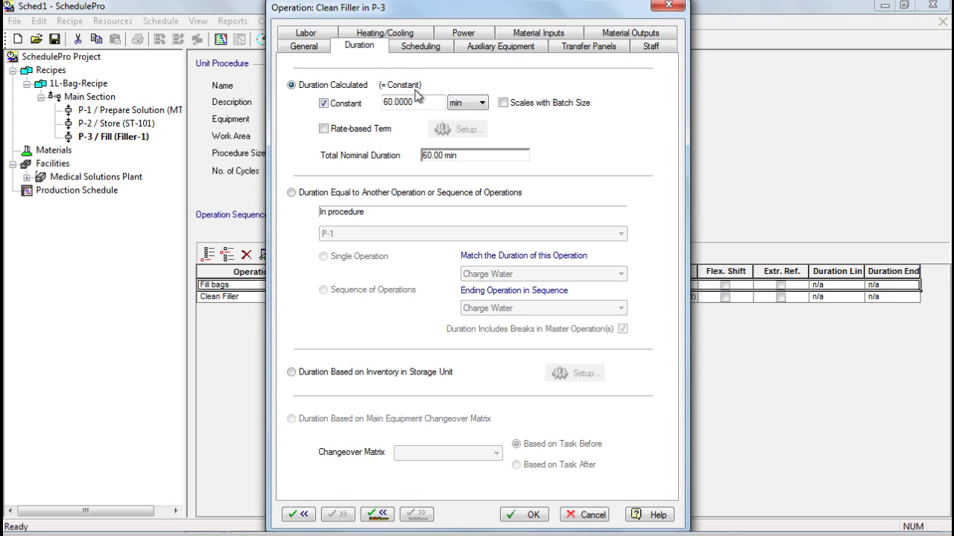
pyautogui.moveTo(415, 103); pyautogui.dragTo(377, 101)
pyautogui.write('90.0000')
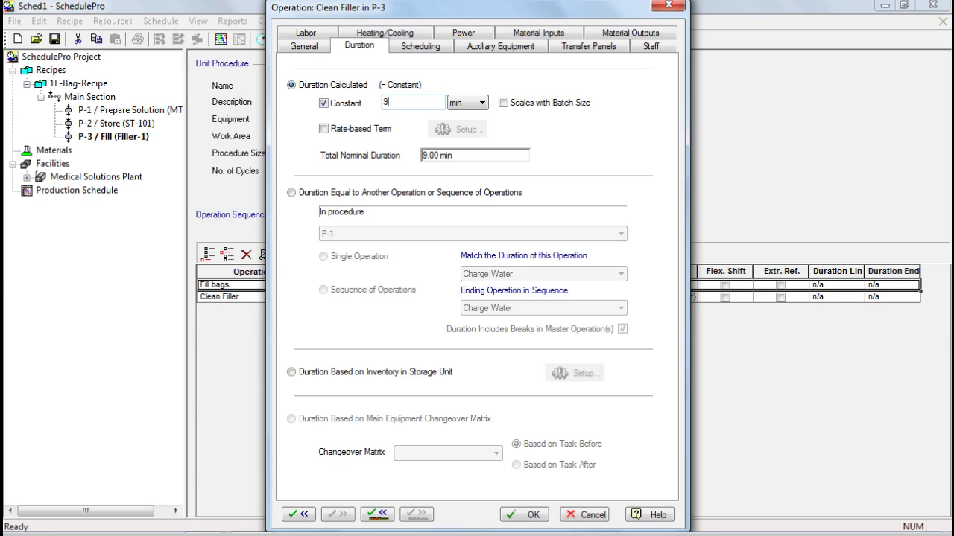
pyautogui.click(423, 47)
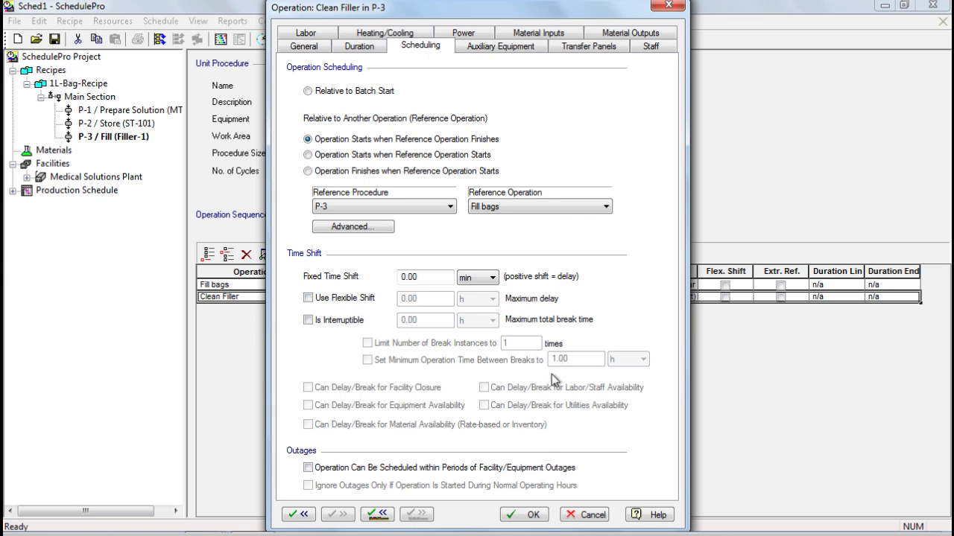
pyautogui.click(526, 515)
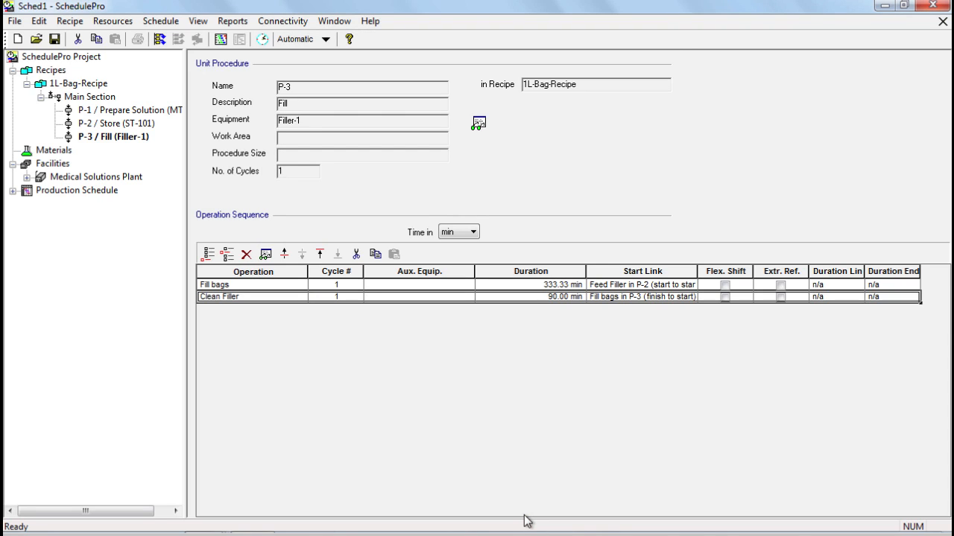
pyautogui.click(563, 481)
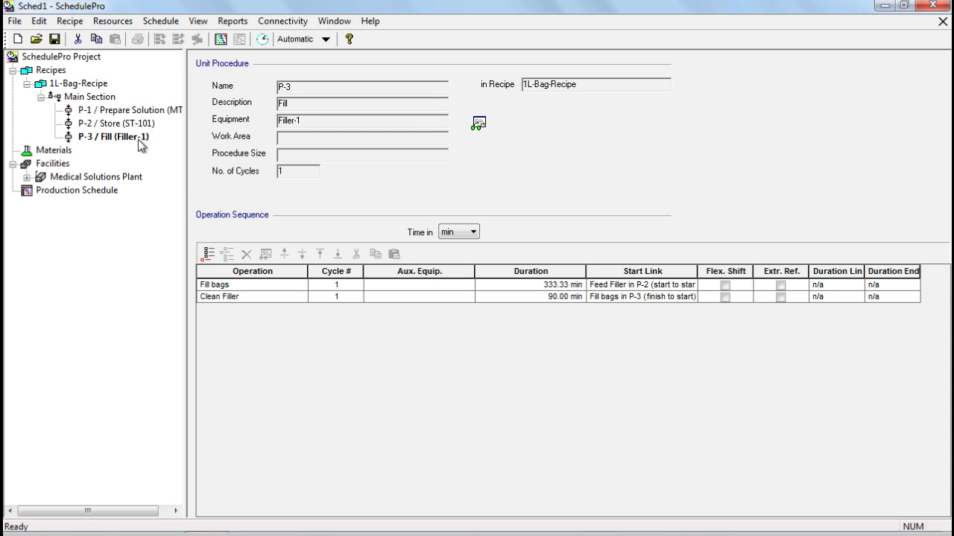
# Display the Gantt chart of 1L-Bag-Recipe expanded to show the individual operations of every procedure.
pyautogui.click(94, 86)
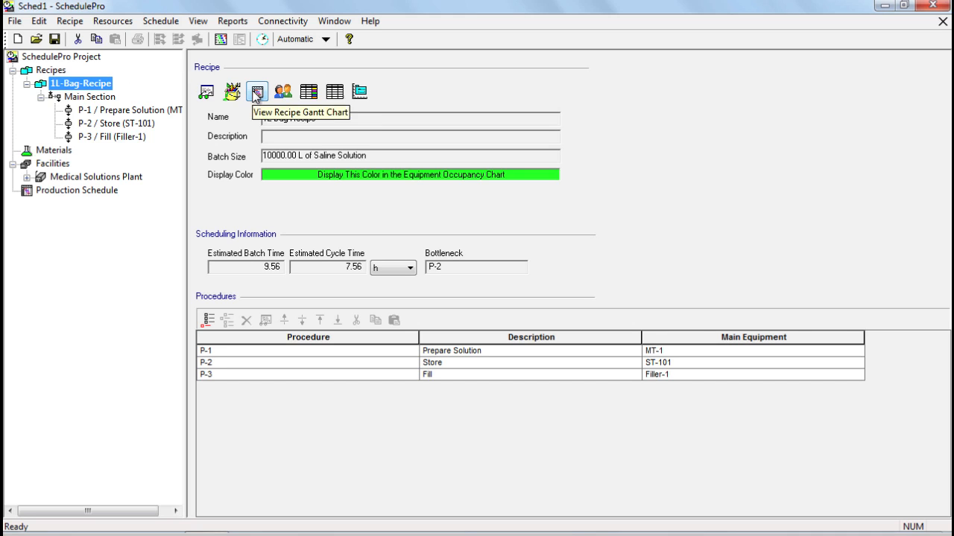
pyautogui.click(255, 93)
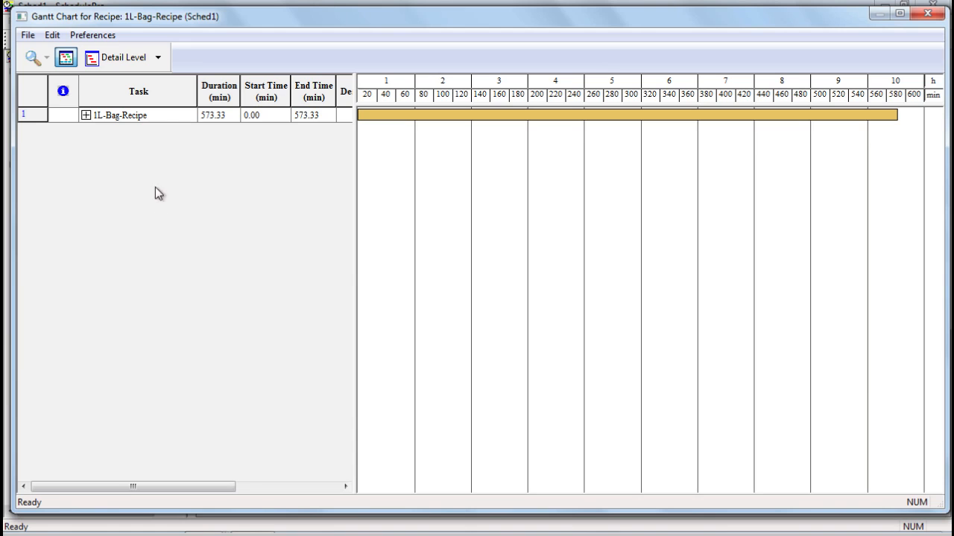
pyautogui.click(140, 59)
pyautogui.click(128, 111)
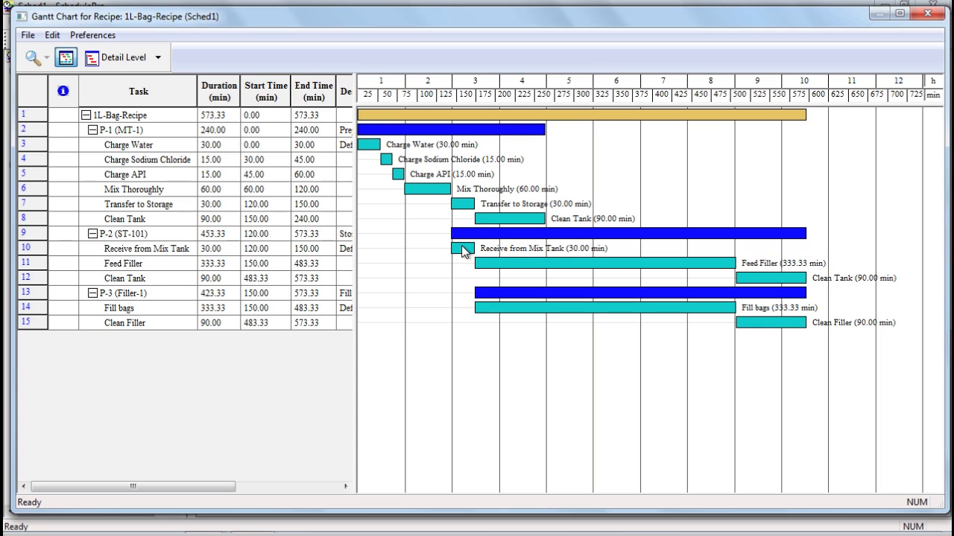
# View the Fill bags operation's settings from its bar in the Gantt chart, and close the chart.
pyautogui.doubleClick(540, 309)
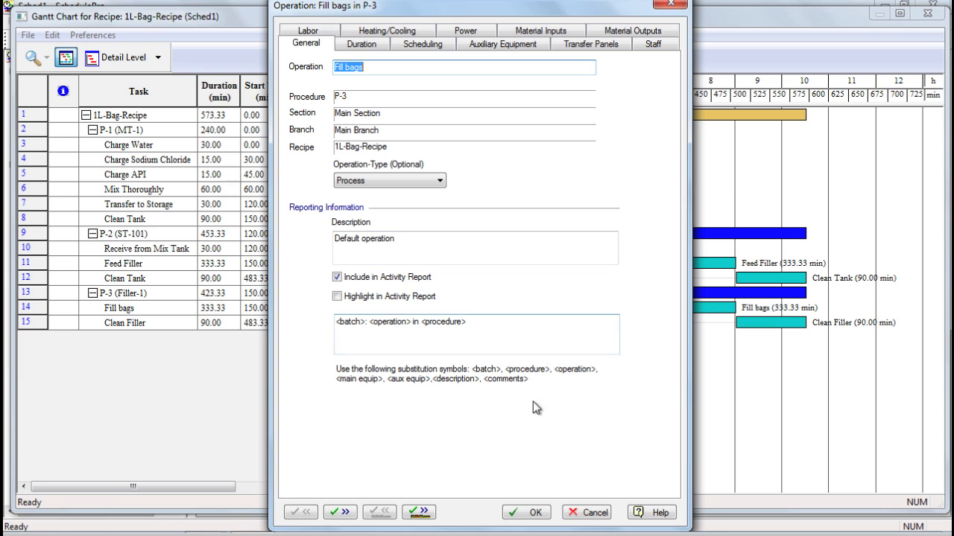
pyautogui.click(525, 513)
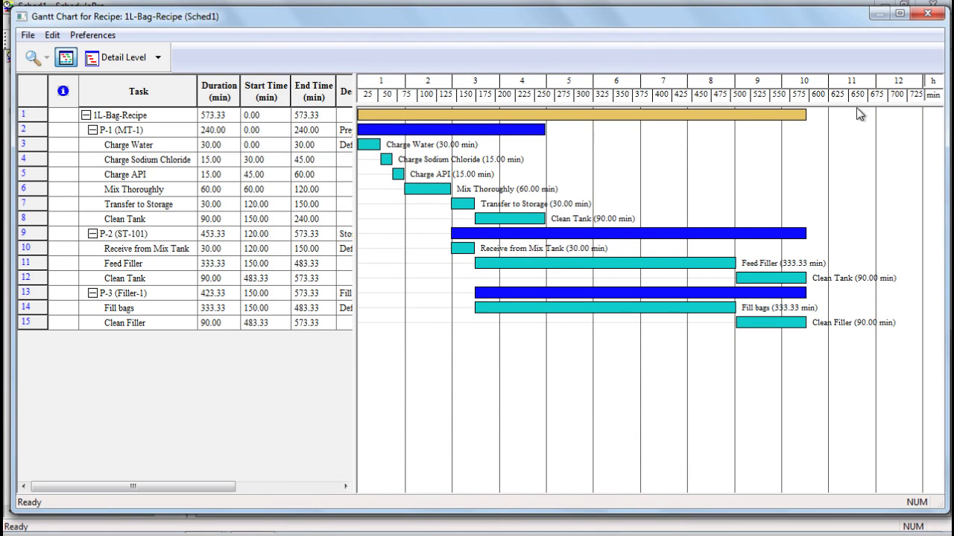
pyautogui.click(928, 13)
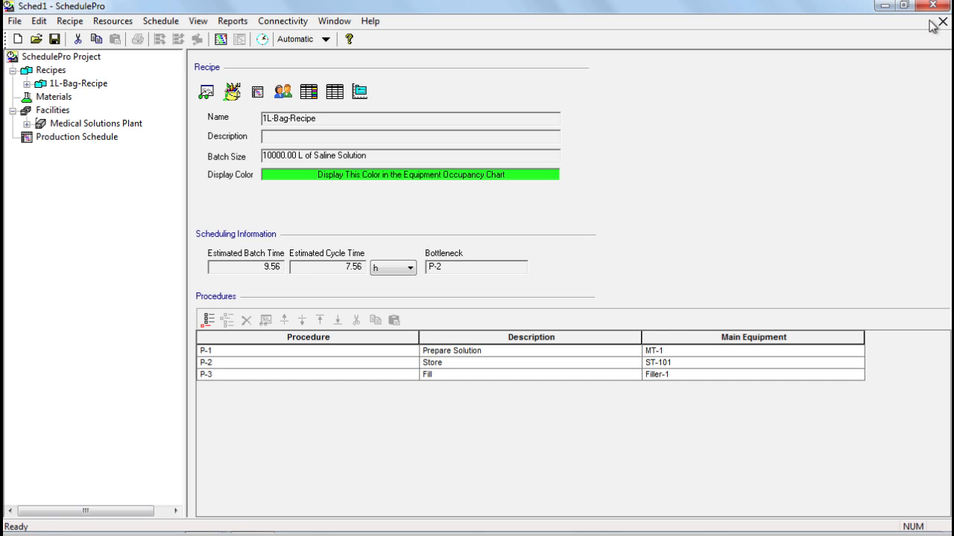
# Add a campaign to the production schedule using 1L-Bag-Recipe and set its number of batches to 4.
pyautogui.click(109, 138)
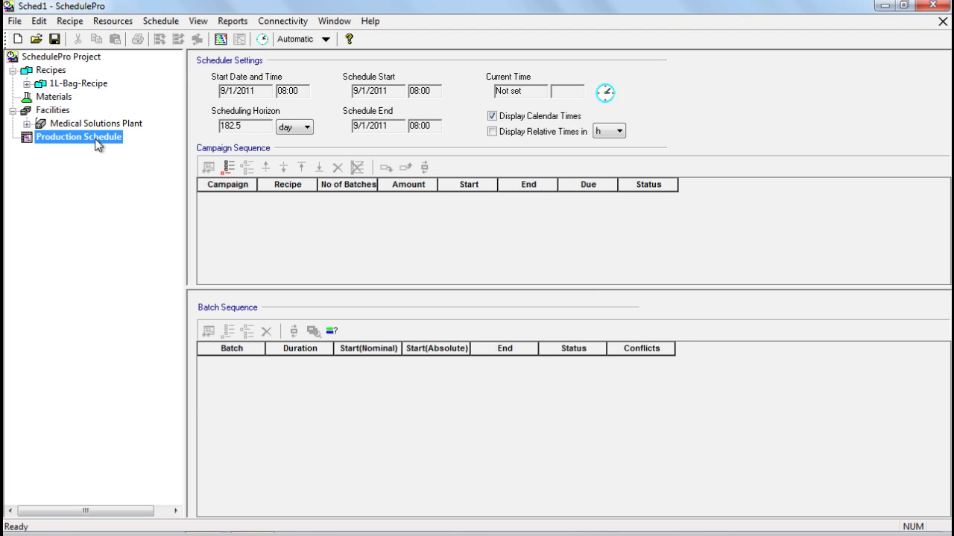
pyautogui.click(227, 169)
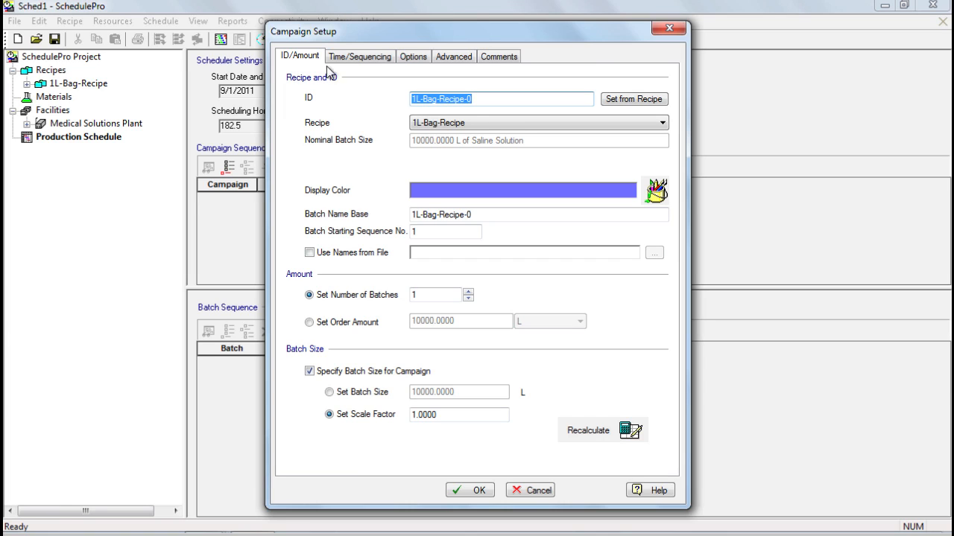
pyautogui.click(497, 124)
pyautogui.click(497, 135)
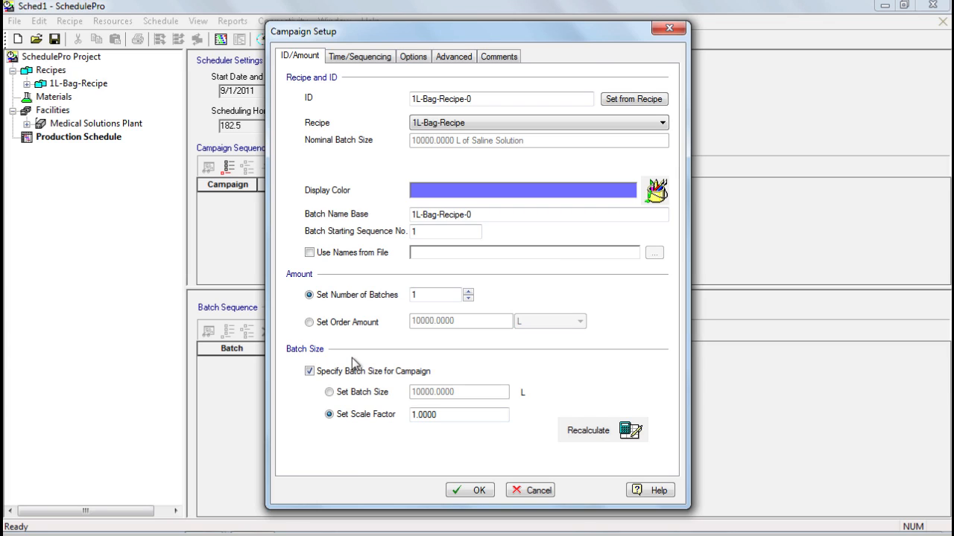
pyautogui.moveTo(425, 295); pyautogui.dragTo(401, 295)
pyautogui.write('4')
# Check the campaign's time and sequencing settings and its cycle-time options, and confirm the campaign setup.
pyautogui.click(367, 60)
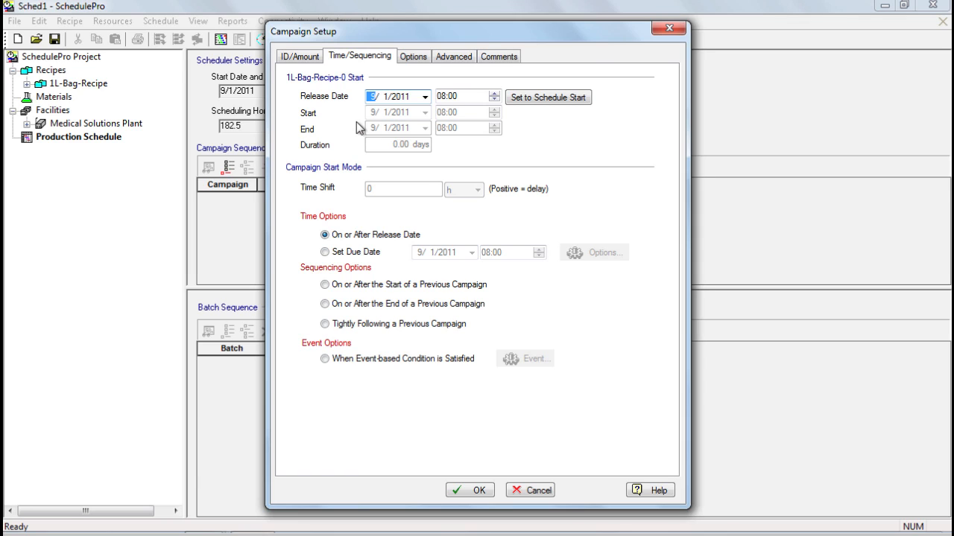
pyautogui.click(415, 58)
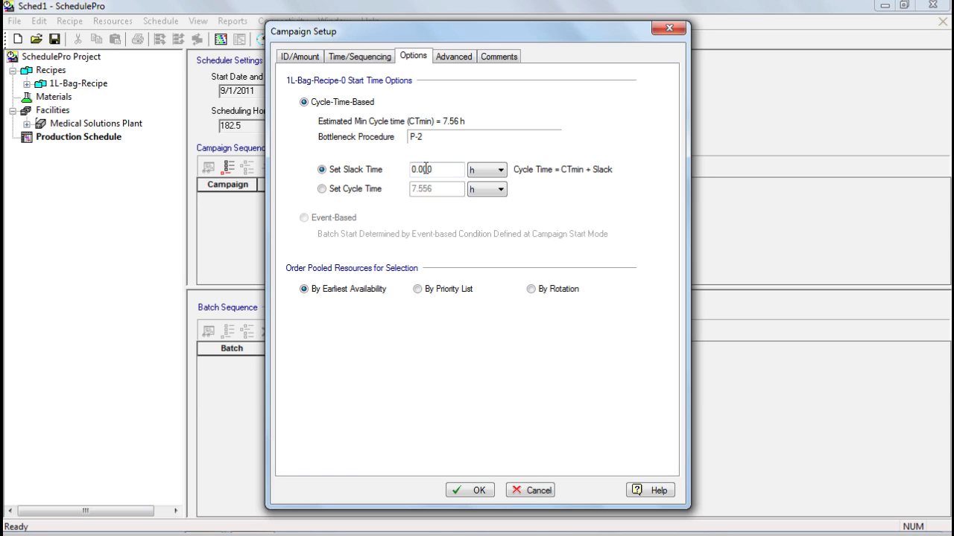
pyautogui.click(476, 490)
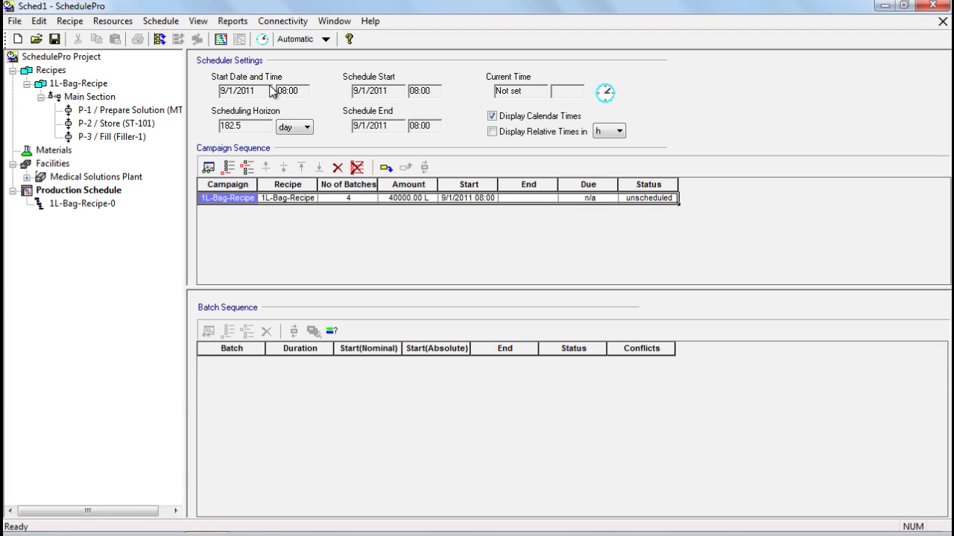
# Schedule the 1L-Bag-Recipe campaign and select its first batch to check for conflicts.
pyautogui.click(161, 39)
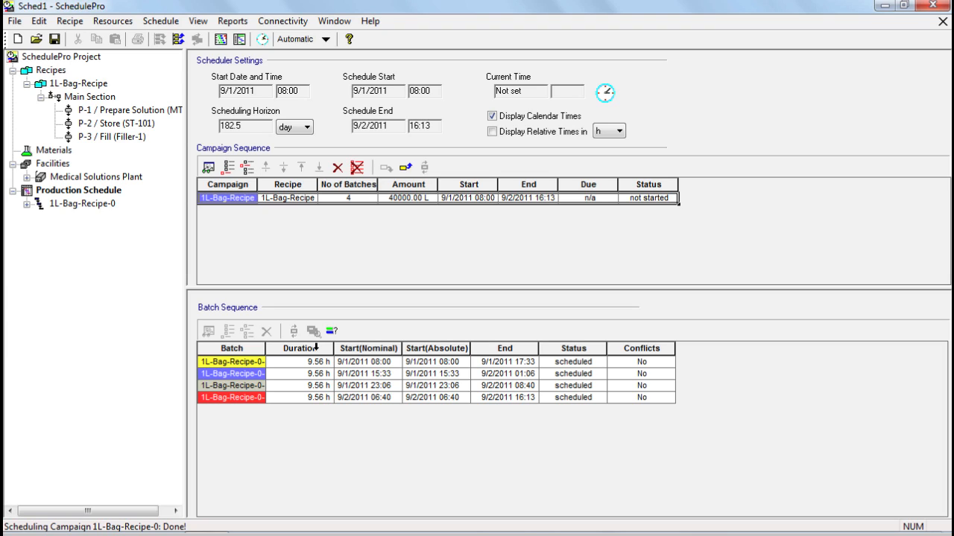
pyautogui.click(626, 358)
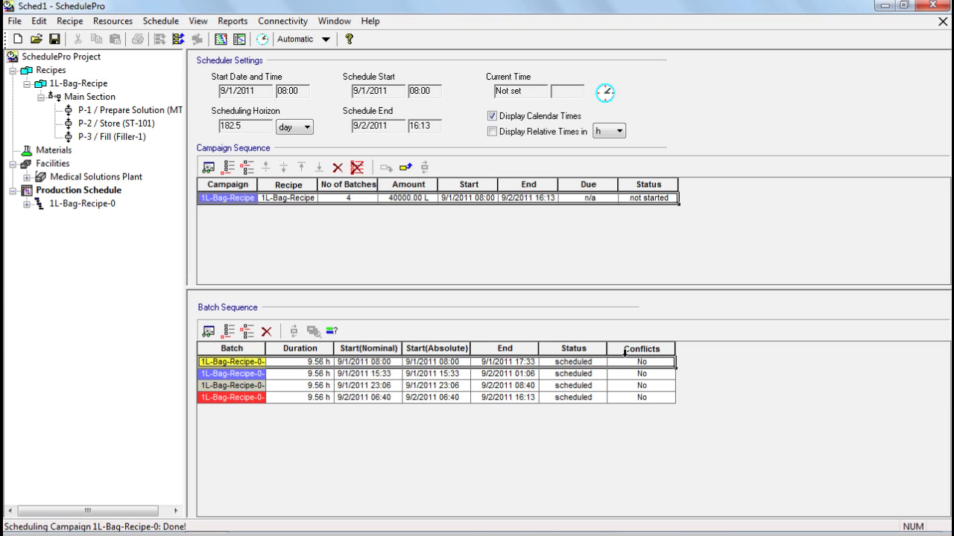